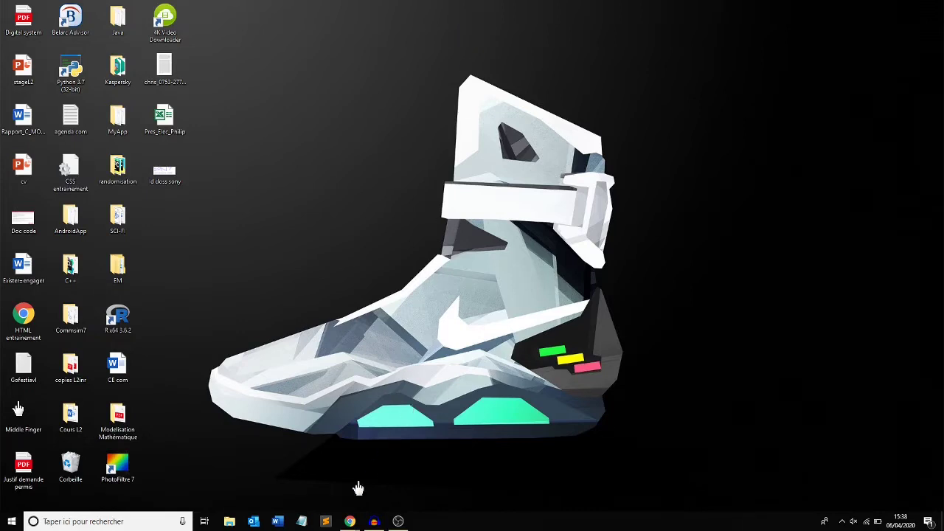
- Switch to the Chrome window with Canva, go to its home page and search the templates for "youtube"
mouse_move(348, 522)
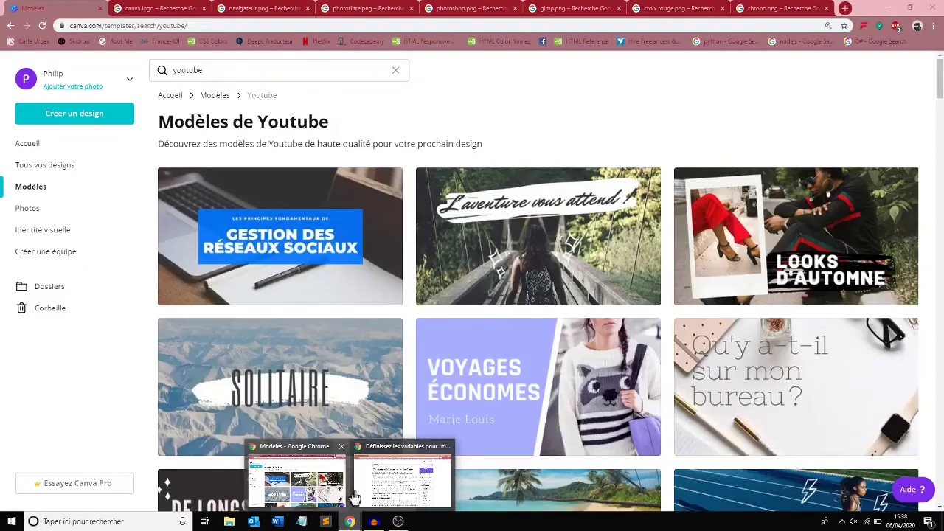
left_click(328, 498)
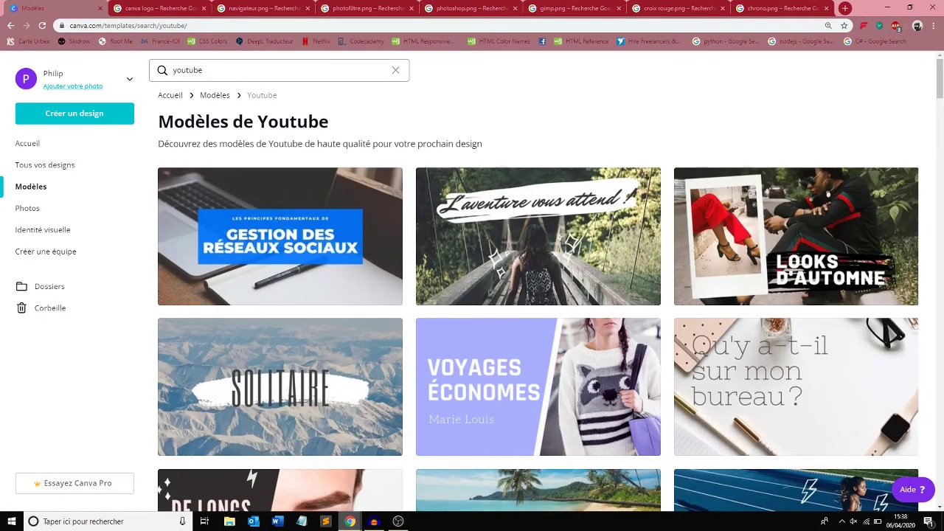
left_click(30, 145)
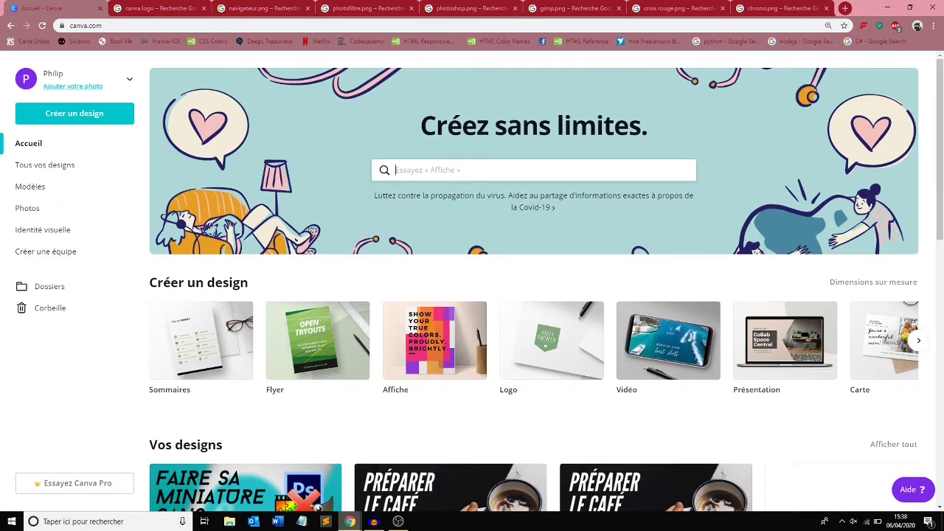
type("youtube")
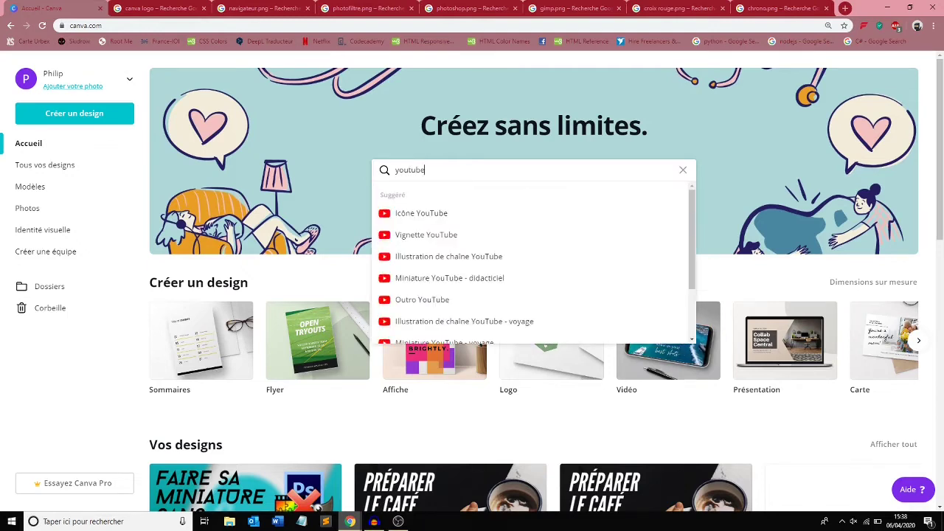
key("Return")
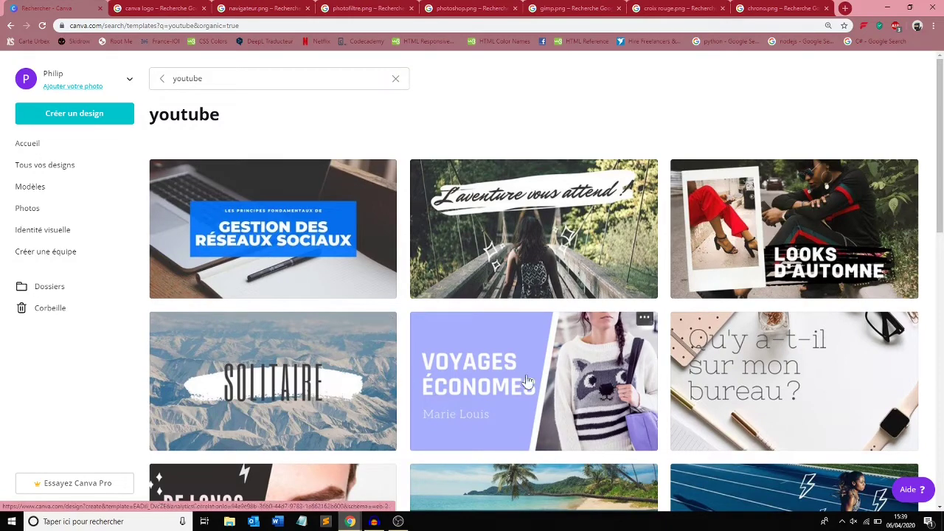
- Find the "Préparer le café parfait" template among the YouTube results and open it for editing
scroll(590, 368, "down", 3)
scroll(591, 389, "down", 5)
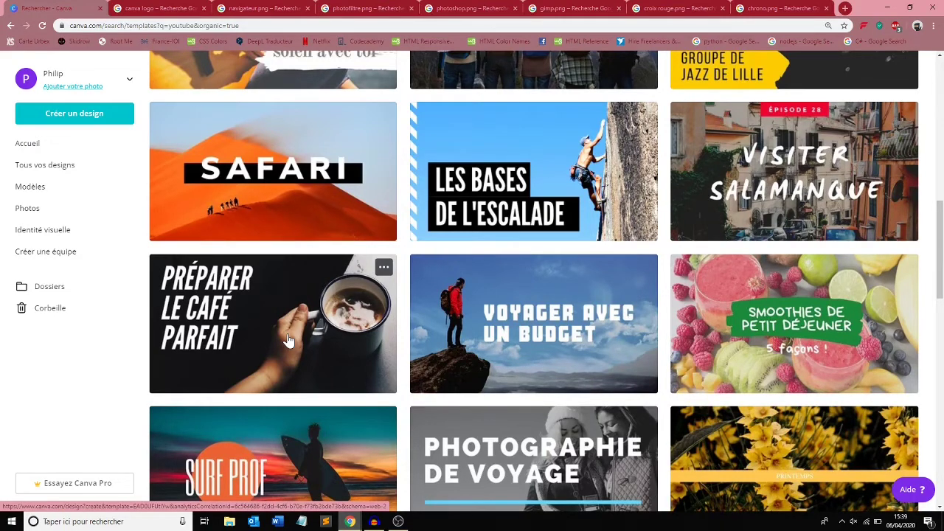
left_click(287, 341)
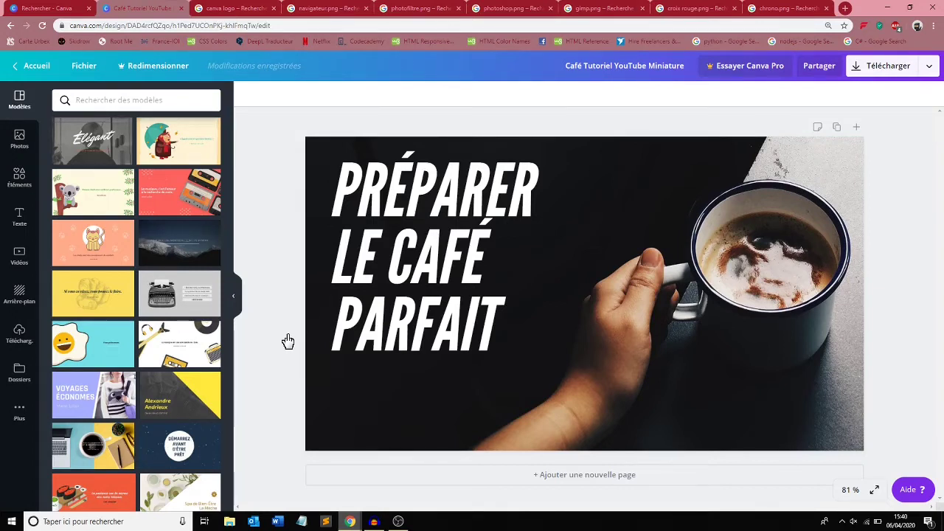
- Copy the round Canva logo image from the "canva logo" Google image search and paste it into the coffee thumbnail design
left_click(227, 8)
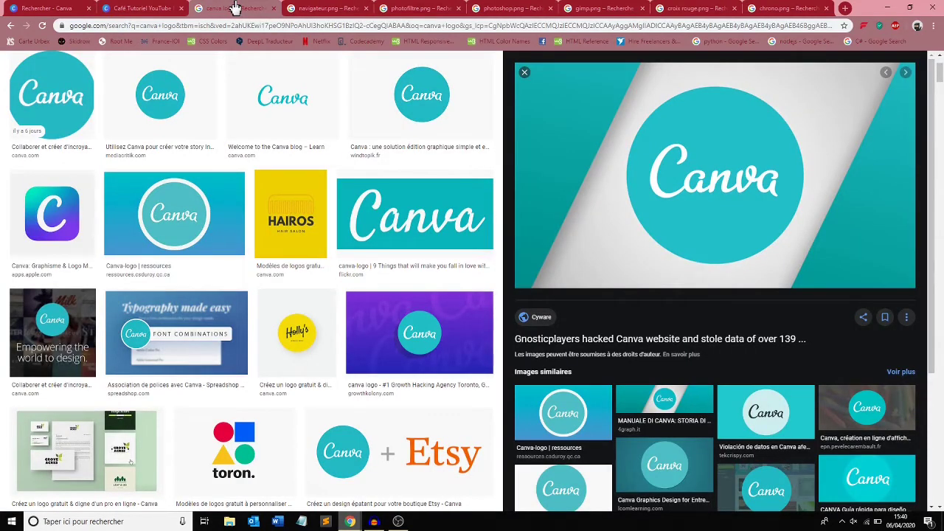
right_click(644, 176)
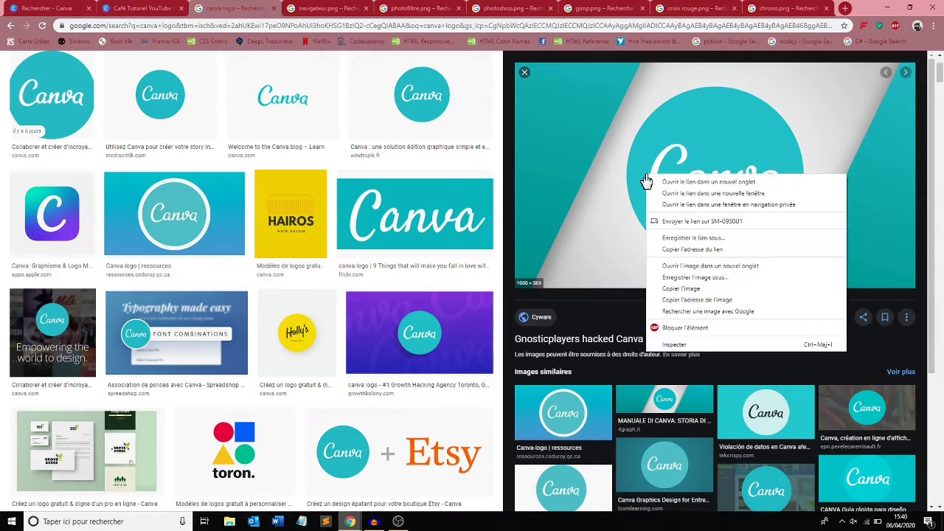
left_click(667, 290)
left_click(153, 7)
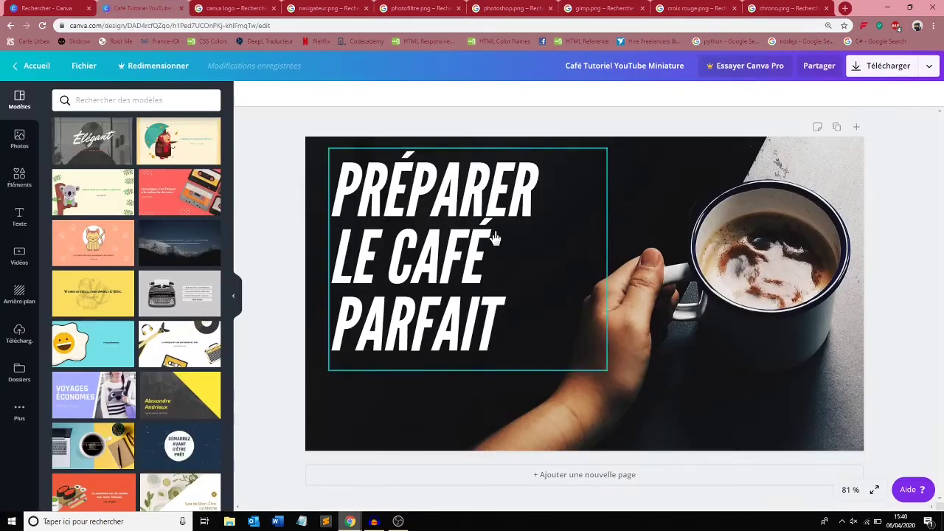
left_click(680, 371)
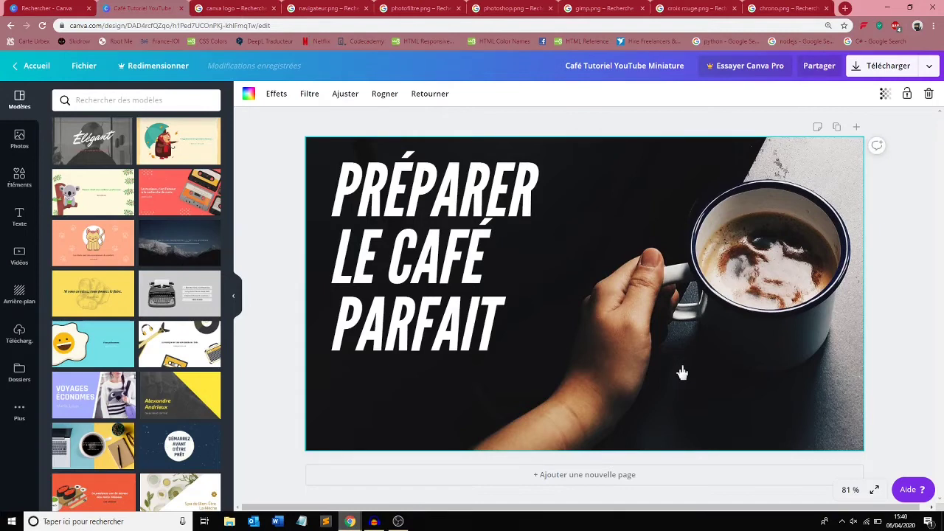
key("ctrl+v")
- Enlarge the pasted Canva logo image over the design and set it as the thumbnail's background
left_click_drag(744, 206, 872, 132)
left_click_drag(426, 384, 523, 375)
left_click_drag(695, 278, 624, 338)
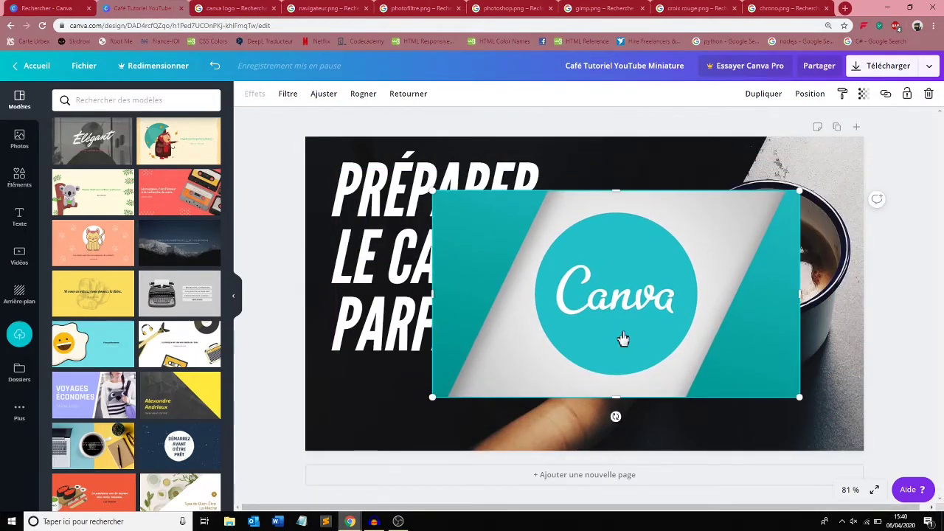
right_click(623, 339)
left_click(680, 497)
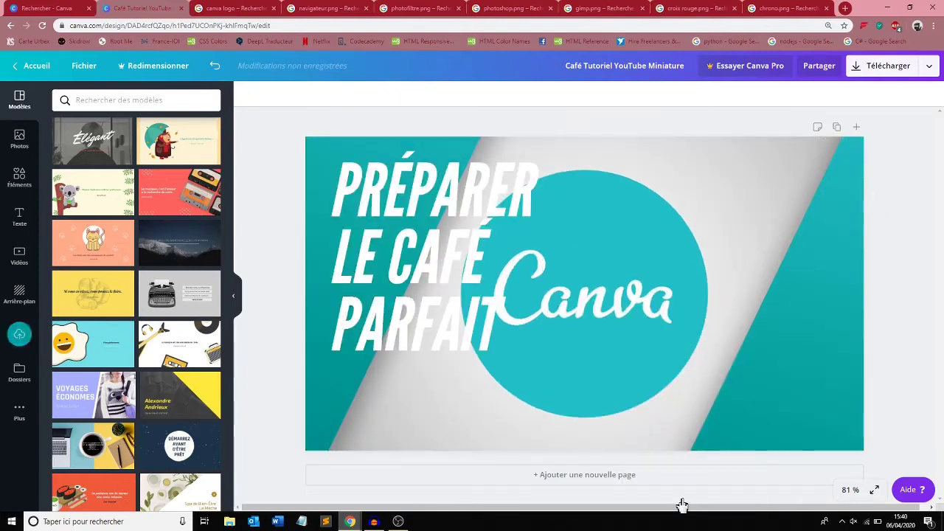
double_click(647, 333)
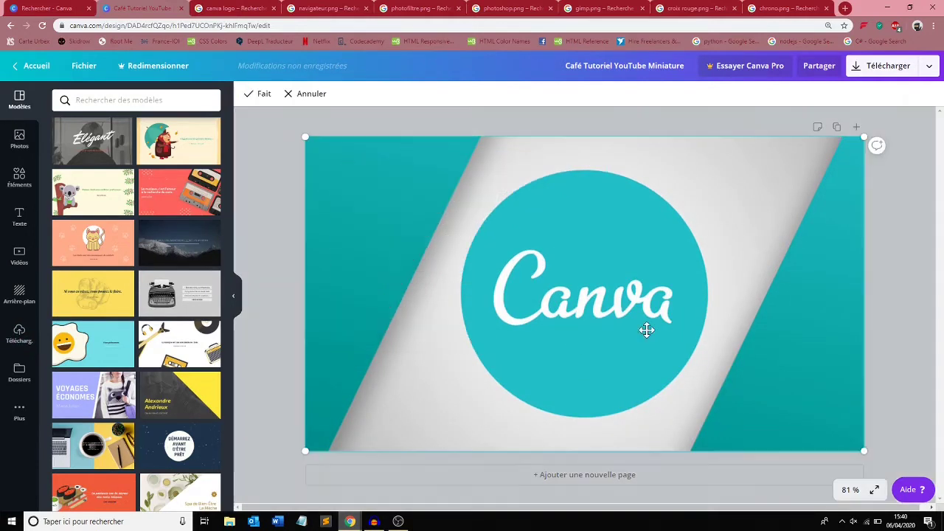
left_click(258, 94)
- Blur the background image with a Flou adjustment of 26
left_click(343, 96)
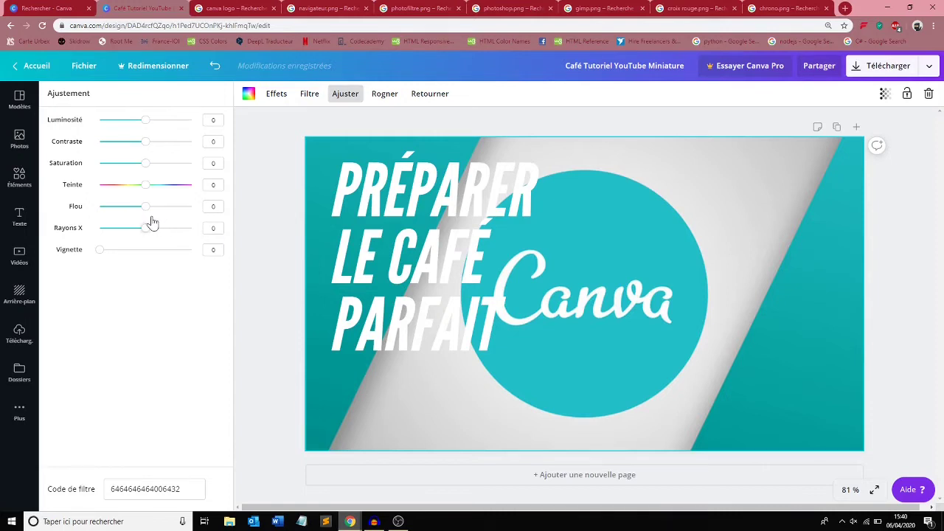
left_click_drag(149, 214, 160, 218)
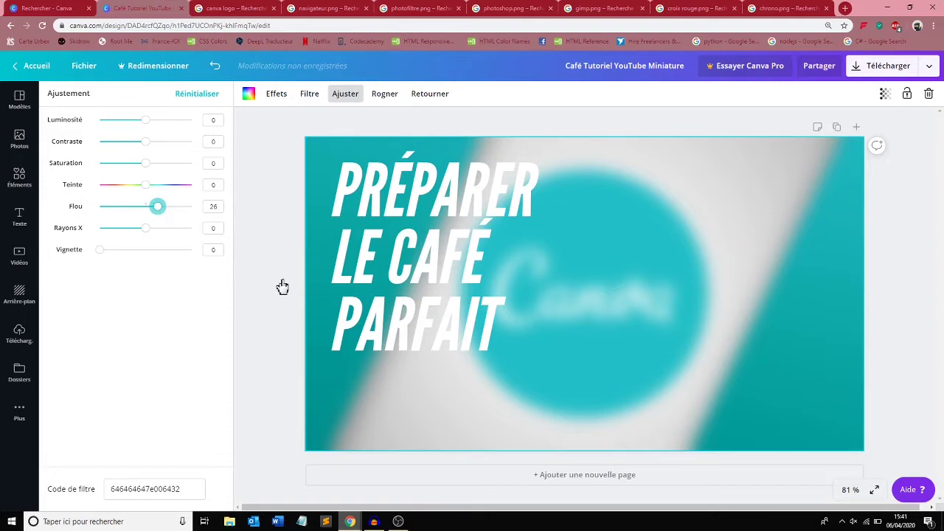
left_click(270, 154)
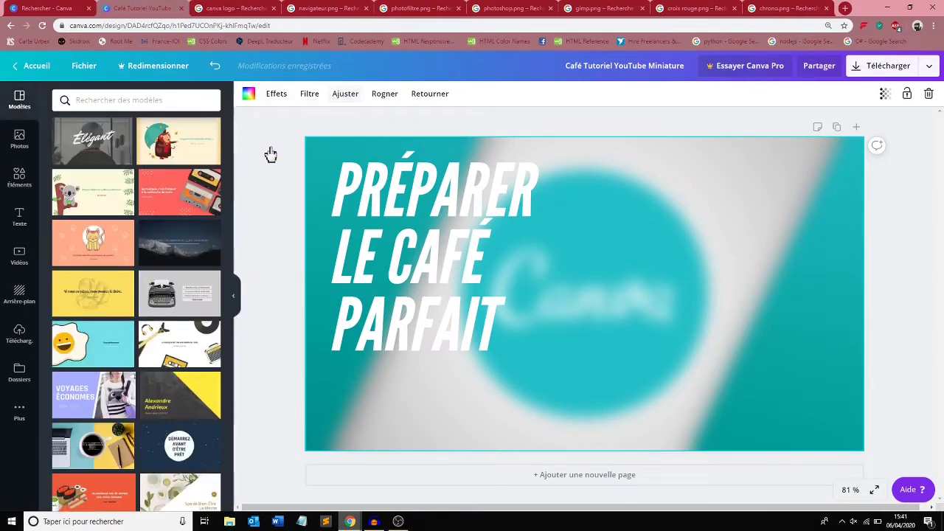
- Replace the title text with "FAIRE SA MINIATURE SANS LOGICIEL"
left_click(499, 331)
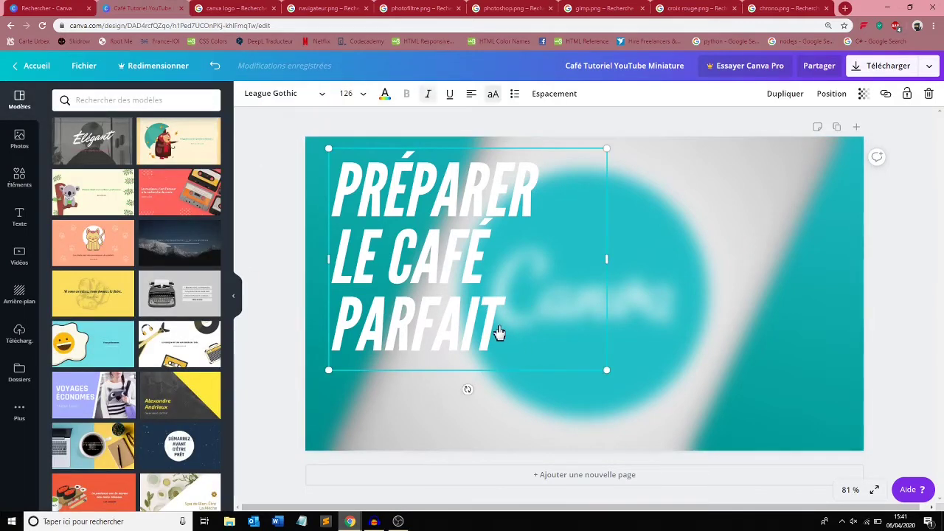
double_click(499, 331)
key("ctrl+a")
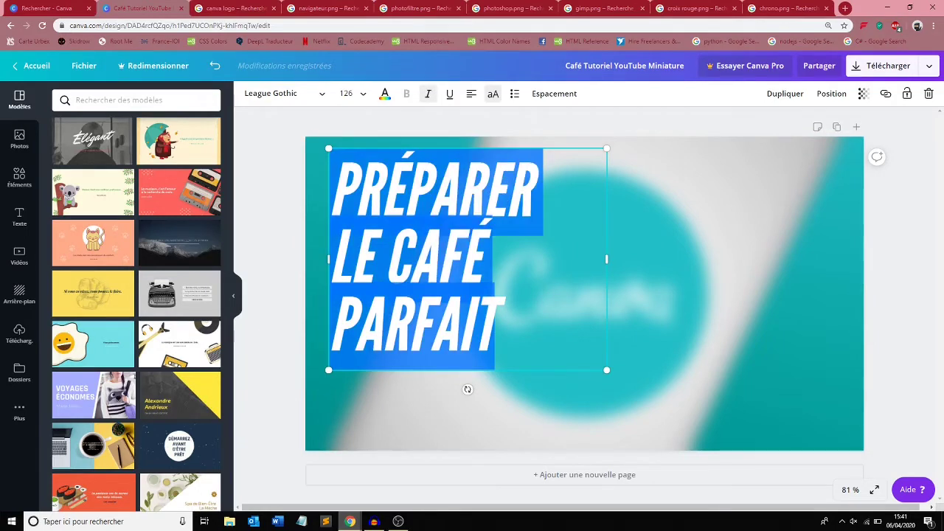
type("FA")
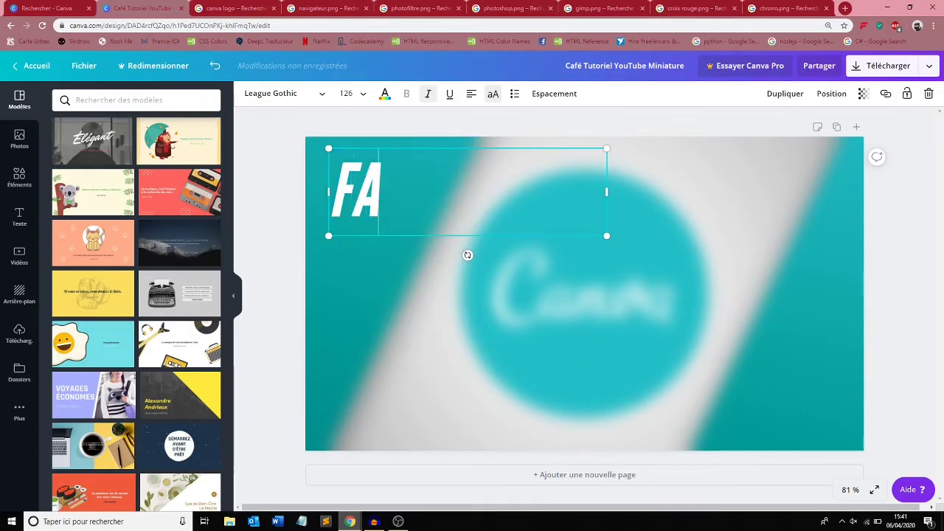
type("IRE DES")
key("BackSpace")
key("BackSpace")
key("BackSpace")
key("BackSpace")
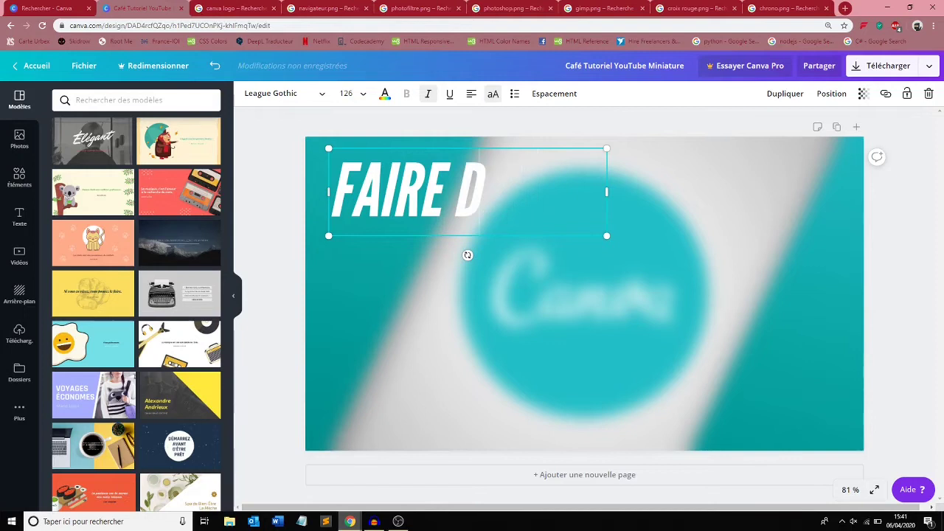
type("SA MINIA")
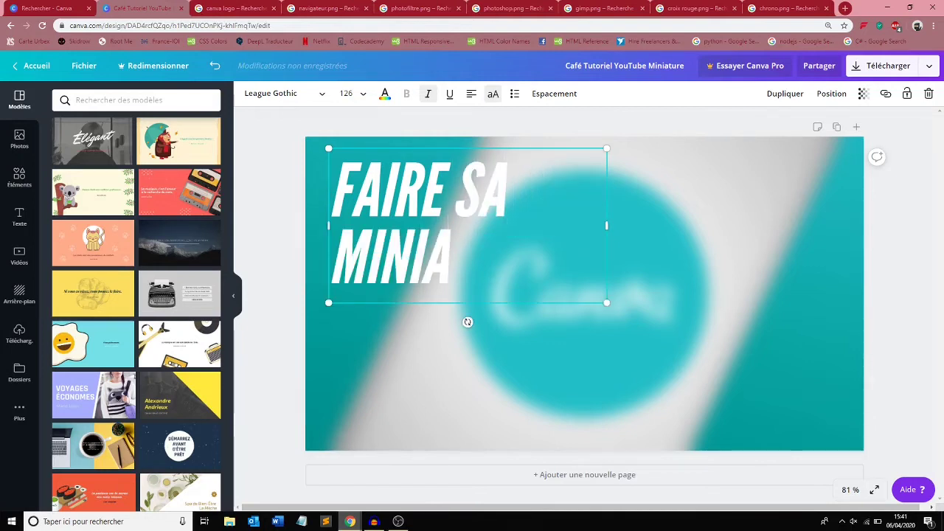
type("TURE SANS LO")
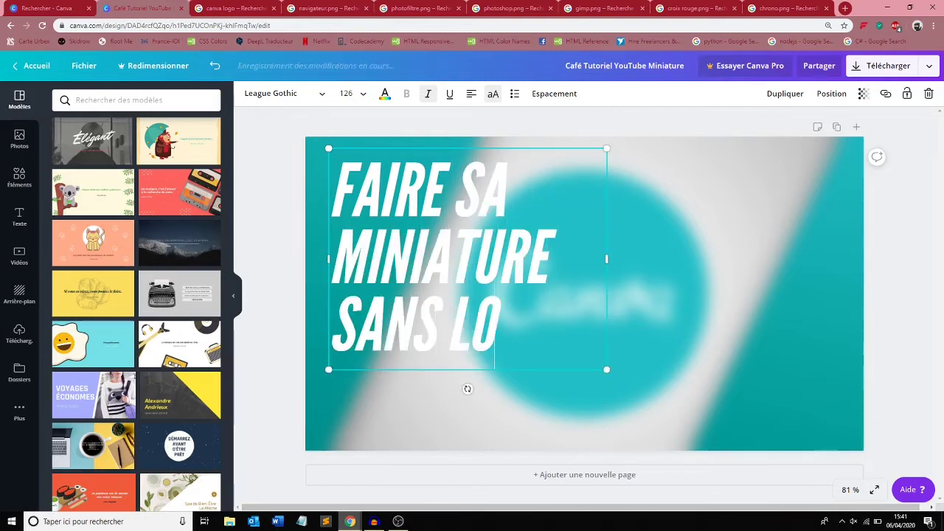
type("GICIEL")
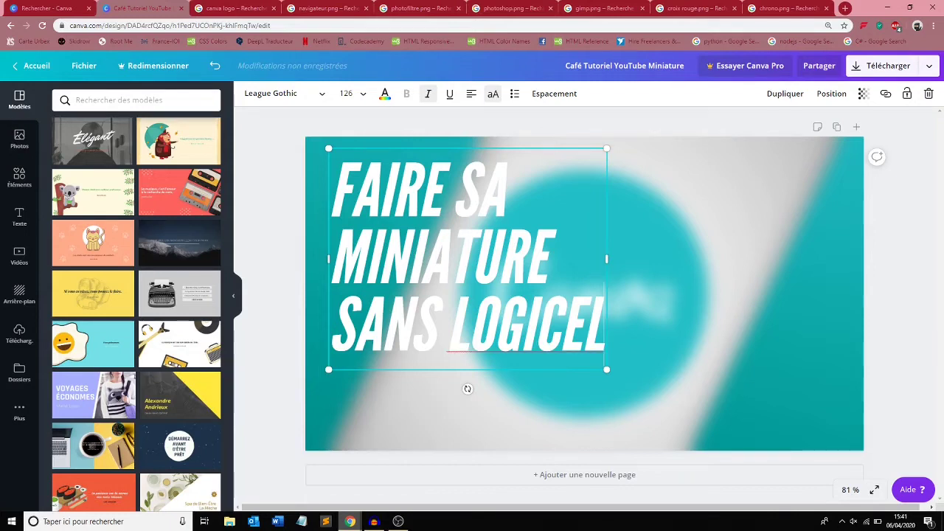
- Widen the title's text box so "SANS LOGICIEL" fits on one line, and select the title text
left_click_drag(609, 292, 630, 289)
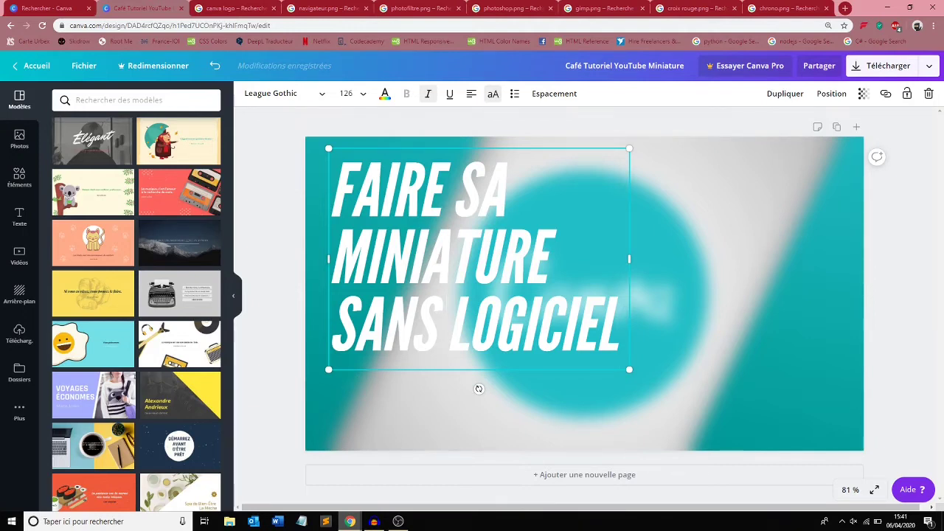
key("shift+Left")
key("shift+Left")
key("shift+Left")
key("shift+Left")
key("shift+Up")
key("shift+Up")
key("shift+Home")
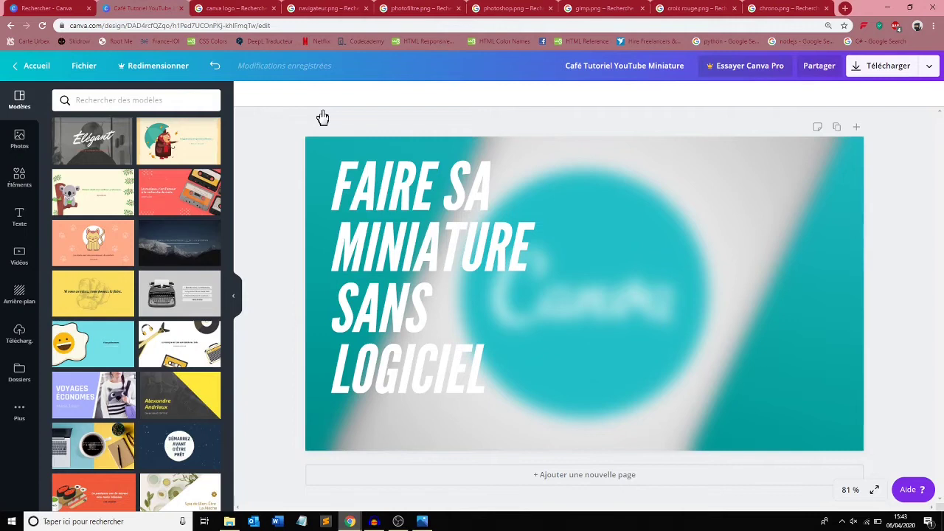
- Close the Canva logo search, copy the Firefox and Chrome logos image from the "navigateur.png" search and paste it into the thumbnail
left_click(278, 9)
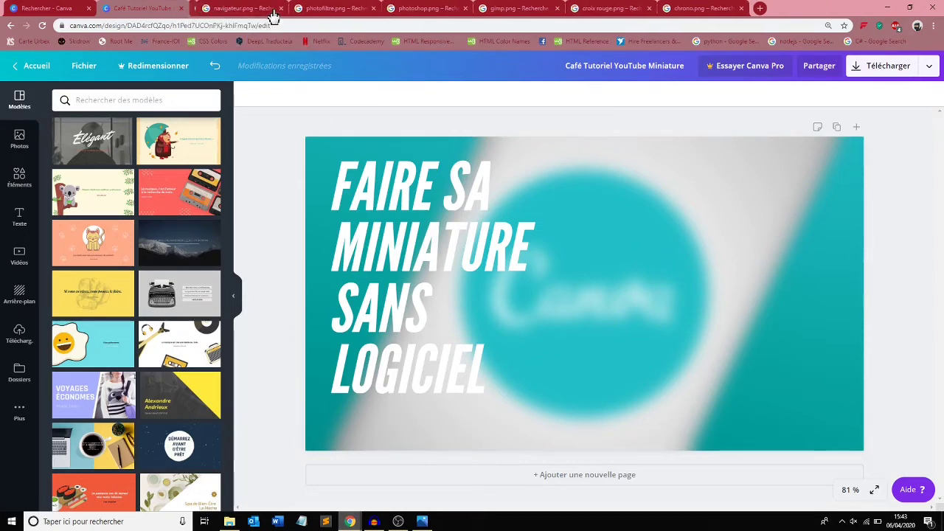
left_click(231, 9)
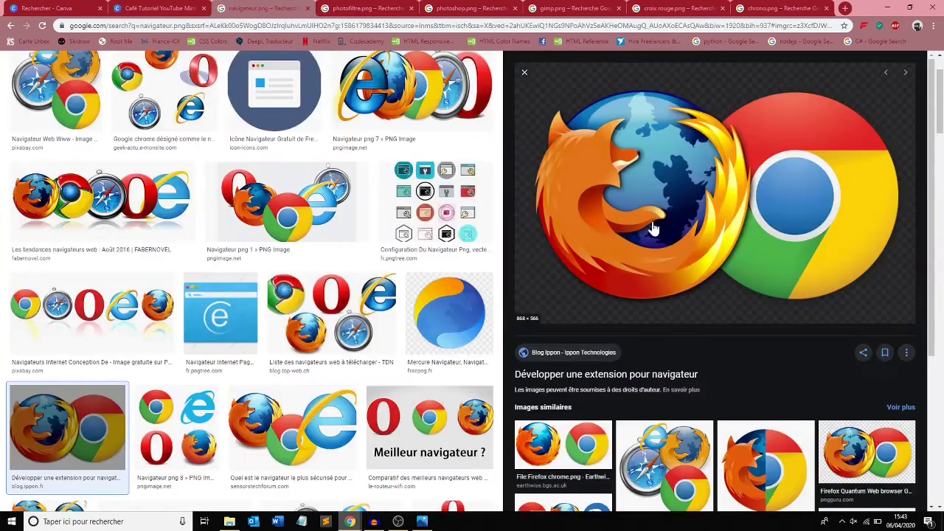
right_click(668, 198)
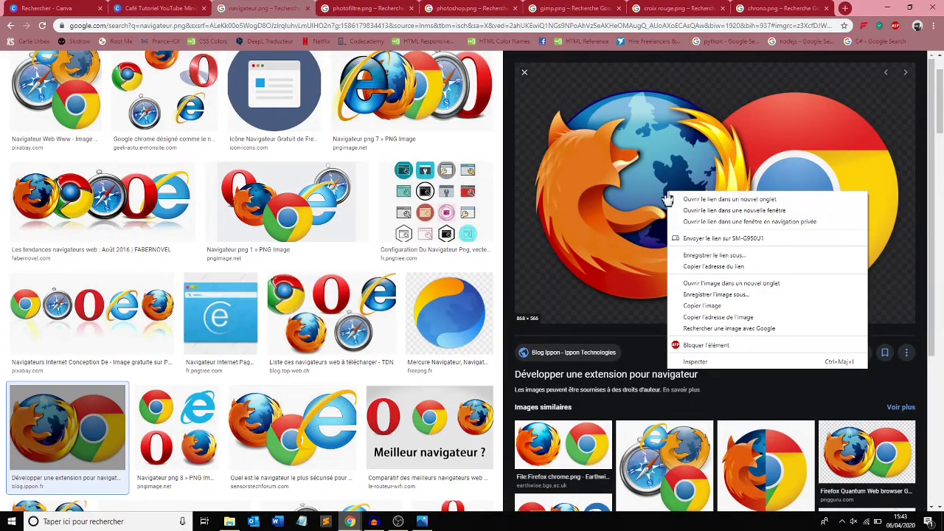
left_click(692, 307)
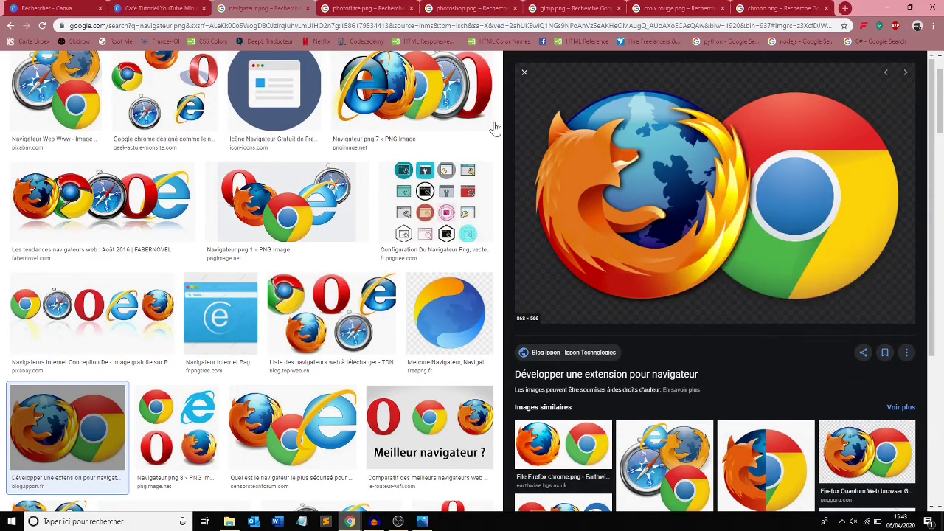
left_click(159, 8)
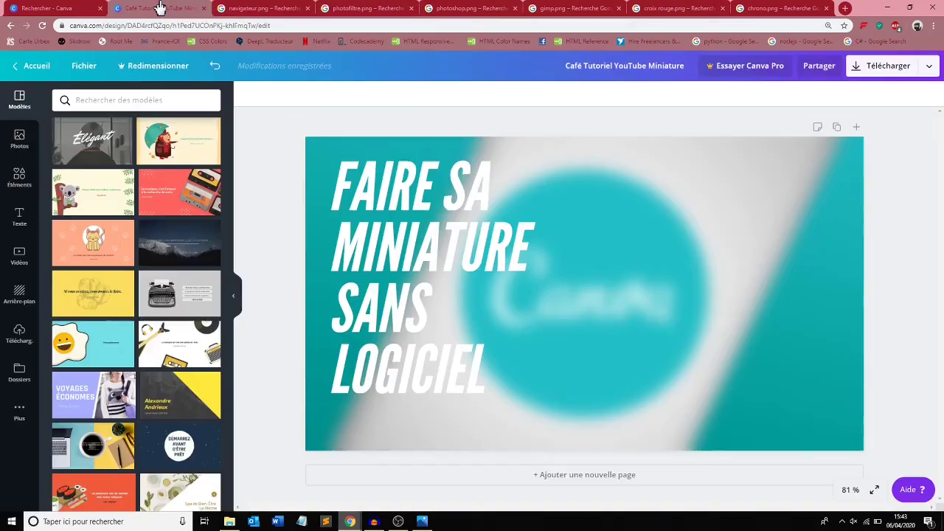
left_click(631, 327)
key("ctrl+v")
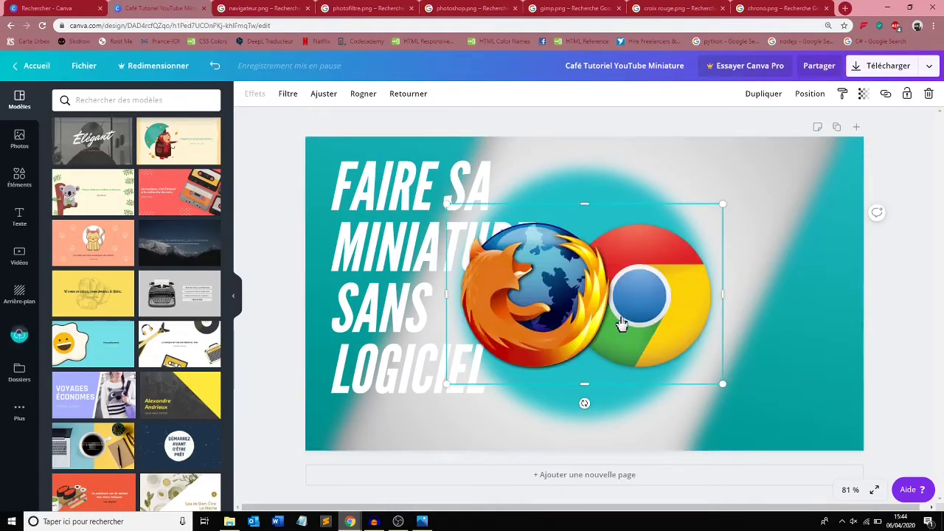
- Shrink the Firefox and Chrome logos image and move it to the thumbnail's lower-left corner
left_click_drag(617, 323, 411, 454)
left_click_drag(521, 336, 468, 366)
left_click_drag(429, 403, 450, 392)
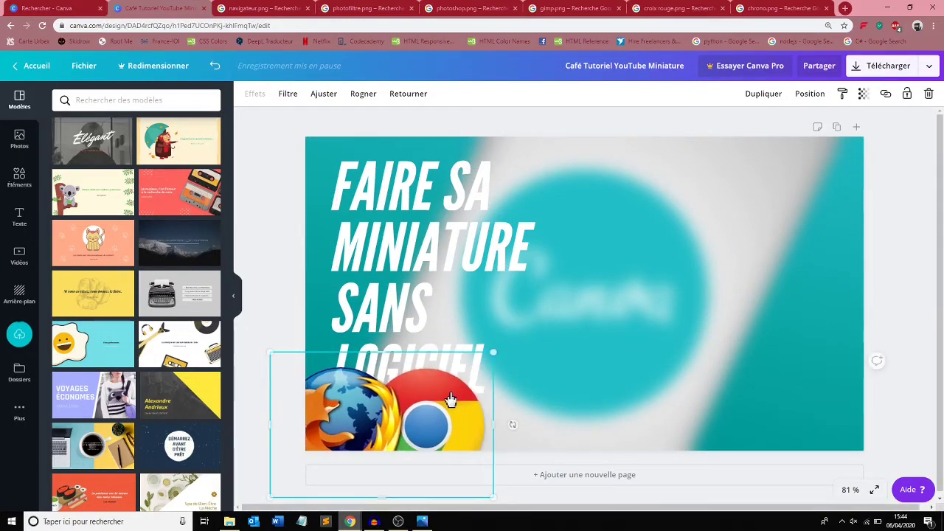
- Send the Firefox and Chrome logos image behind the title text
right_click(452, 395)
left_click(519, 420)
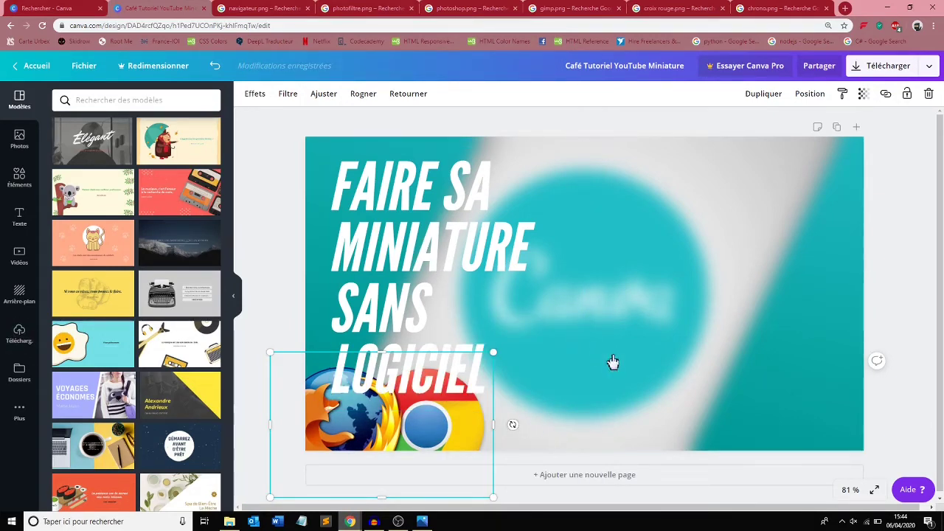
left_click(674, 376)
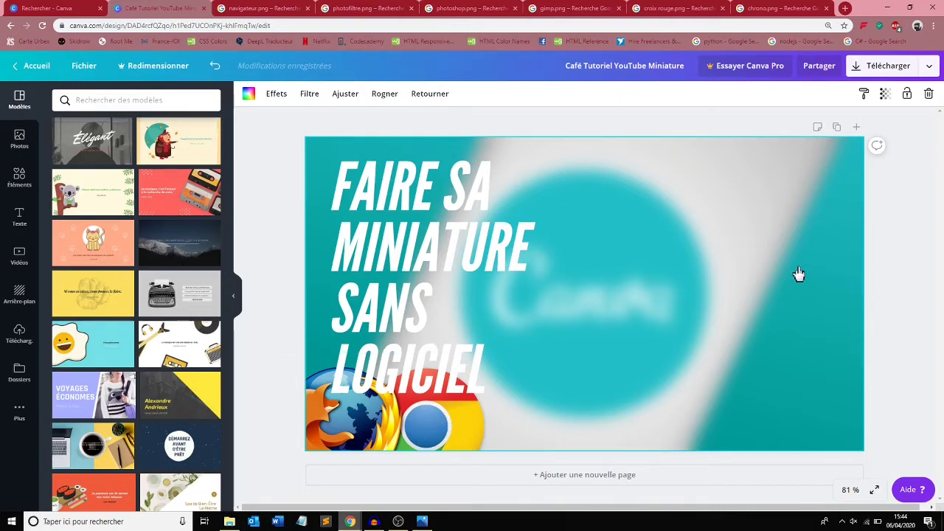
- Close the "navigateur.png" search, copy the enlarged Photoshop logo from the "photoshop.png" search and paste it into the thumbnail
left_click(307, 9)
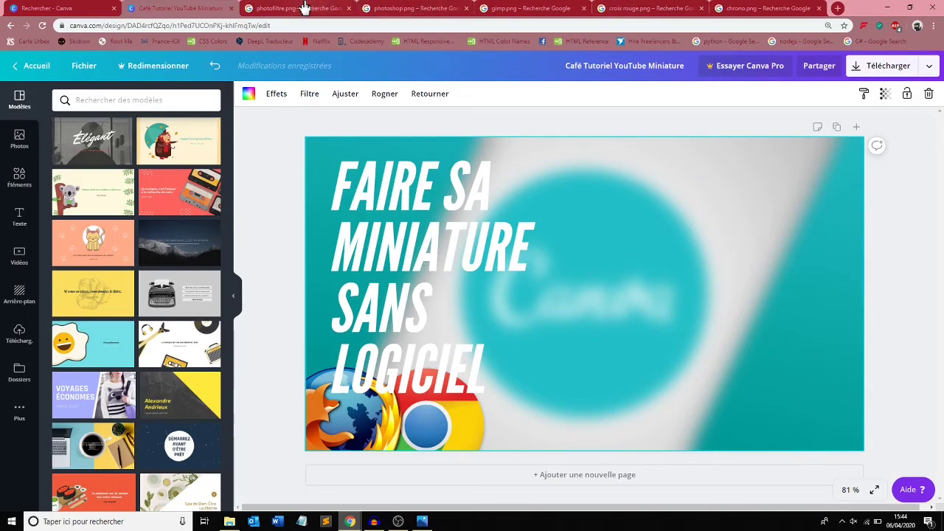
left_click(301, 8)
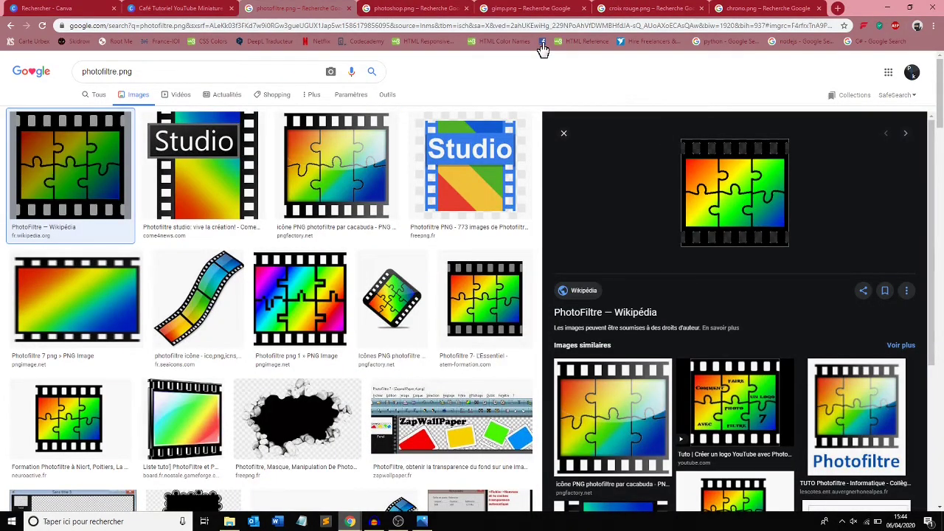
left_click(425, 8)
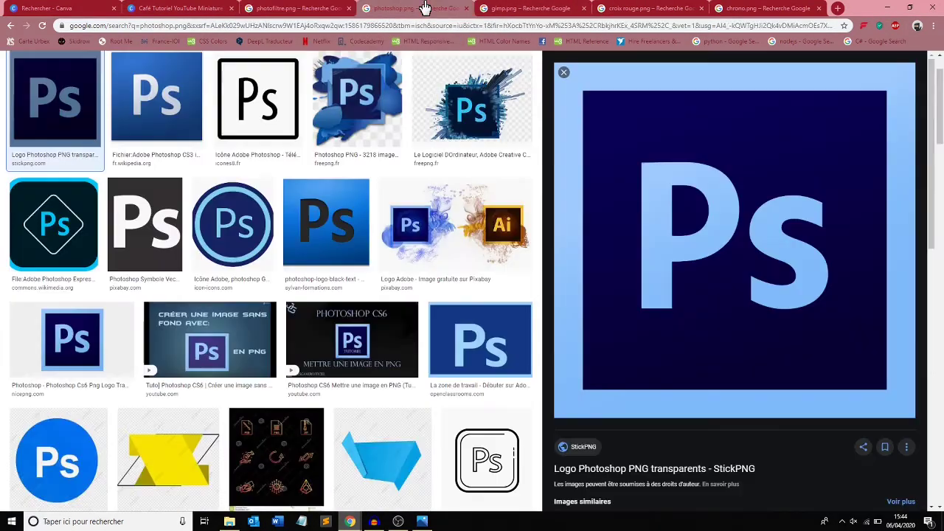
right_click(698, 241)
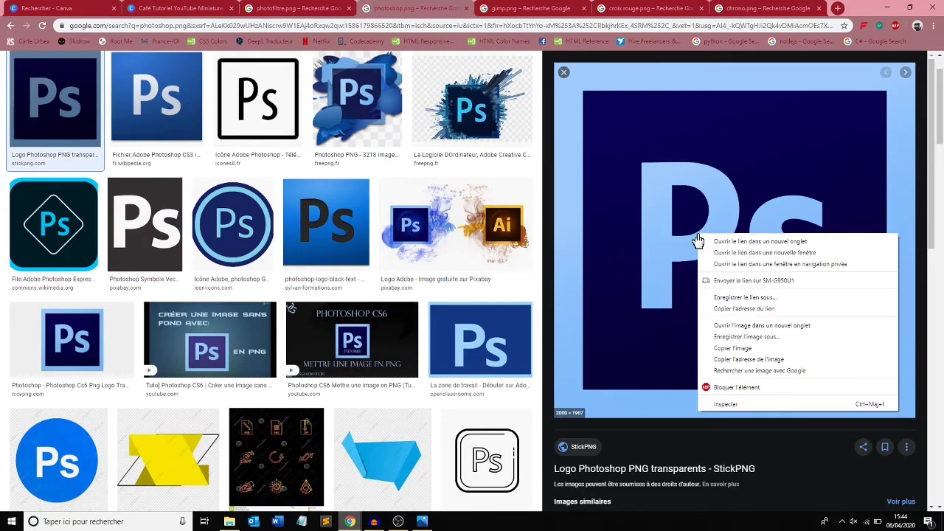
left_click(732, 349)
left_click(184, 8)
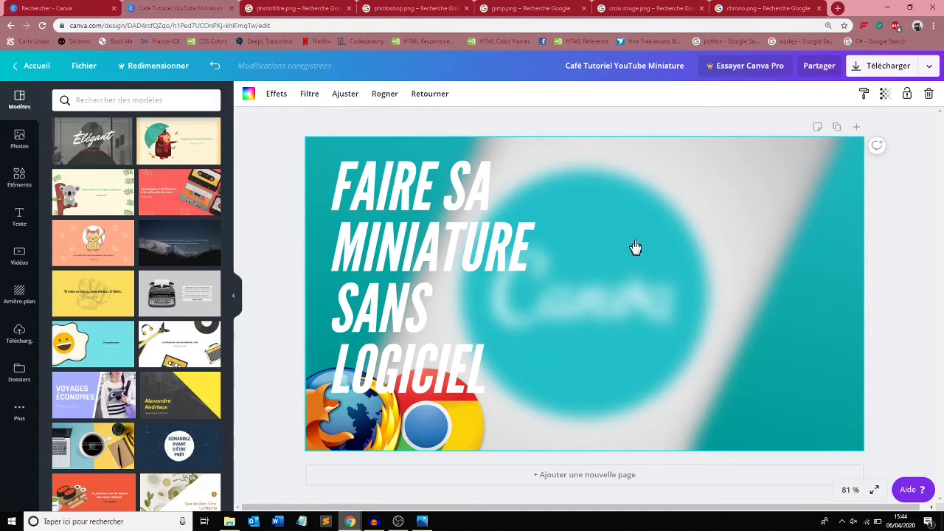
key("ctrl+v")
- Shrink the Photoshop logo and place it in the thumbnail's upper-right area
left_click_drag(702, 180, 584, 294)
left_click_drag(536, 343, 755, 220)
left_click_drag(802, 172, 775, 184)
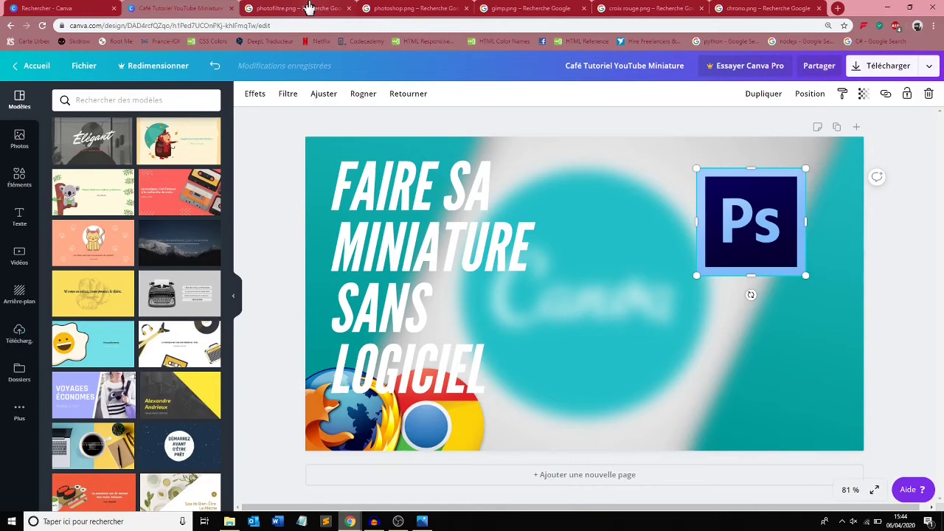
- Copy the PhotoFiltre logo previewed in the "photofiltre.png" search and paste it into the thumbnail
left_click(308, 7)
right_click(712, 191)
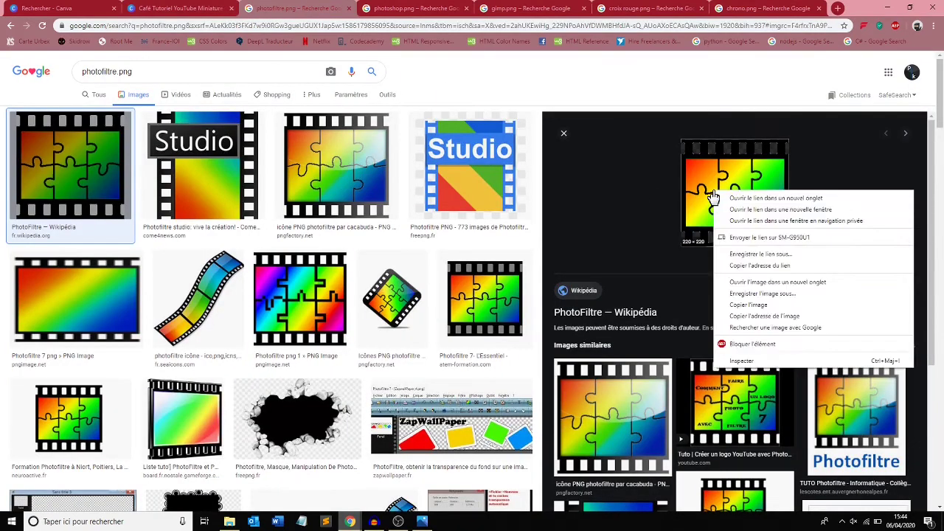
left_click(745, 305)
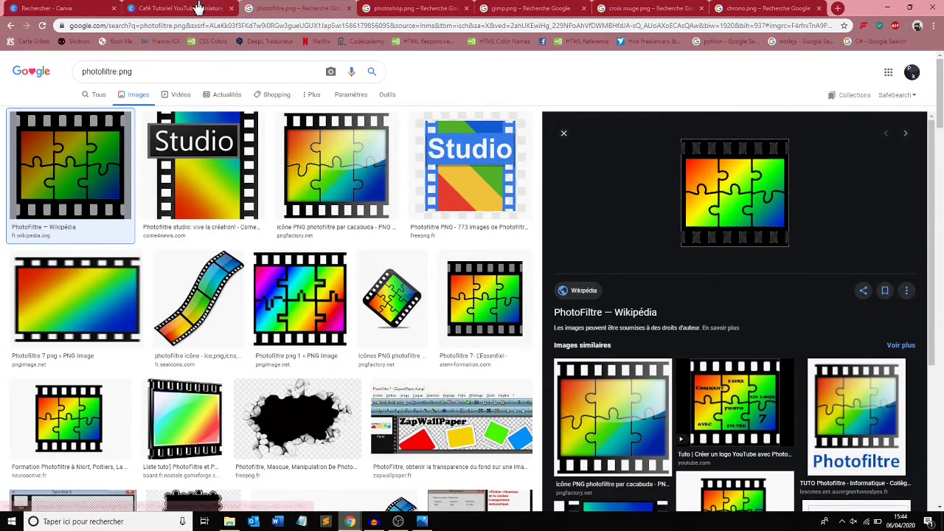
left_click(177, 8)
left_click(661, 306)
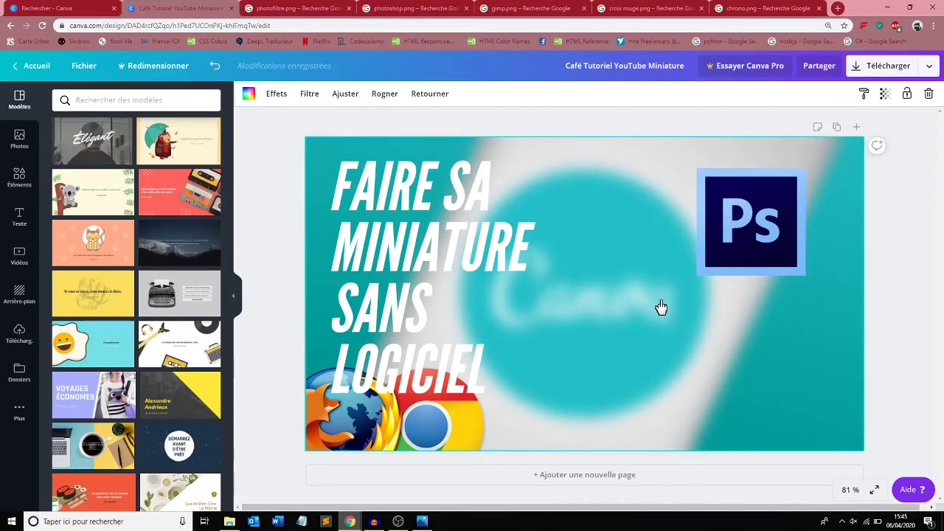
key("ctrl+v")
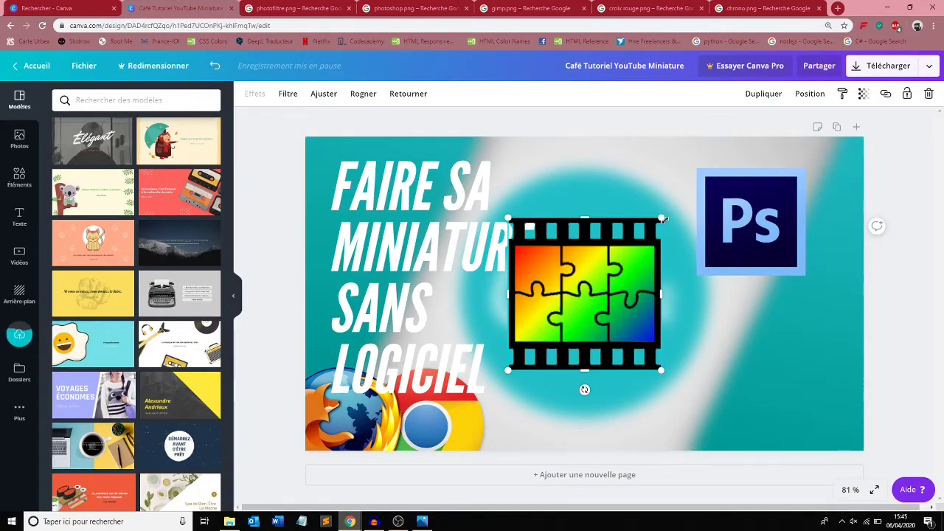
- Shrink the PhotoFiltre logo and place it over the lower-left corner of the Photoshop logo
left_click_drag(664, 220, 584, 294)
left_click_drag(550, 332, 709, 266)
left_click_drag(669, 238, 685, 254)
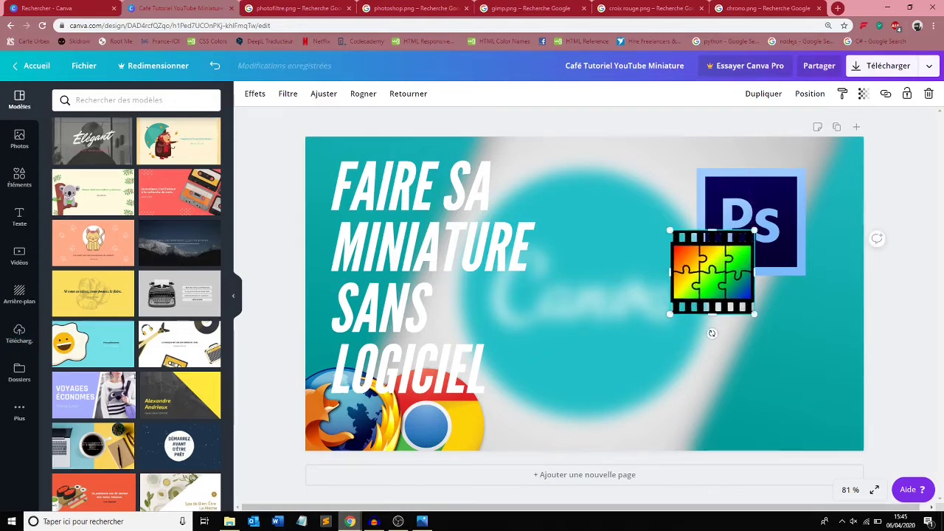
- Copy the GIMP logo previewed in the "gimp.png" search and paste it into the thumbnail
left_click(525, 9)
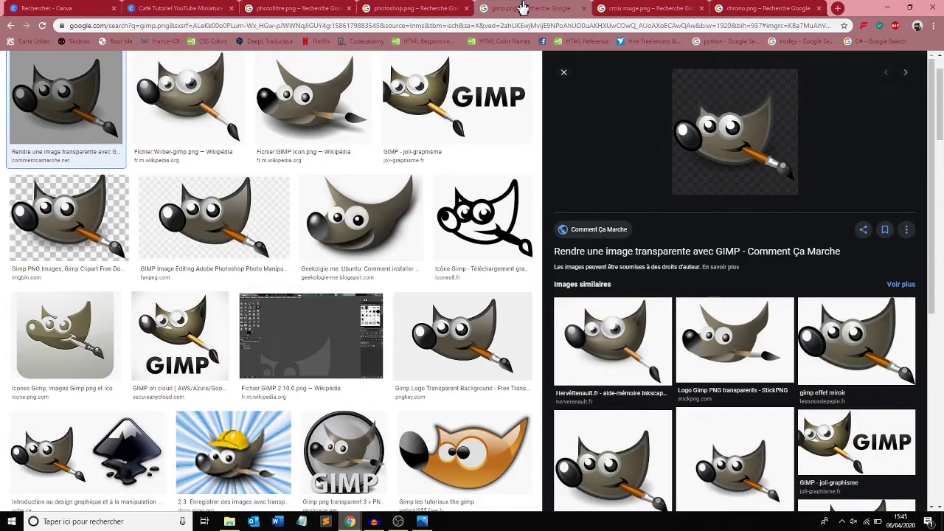
right_click(755, 140)
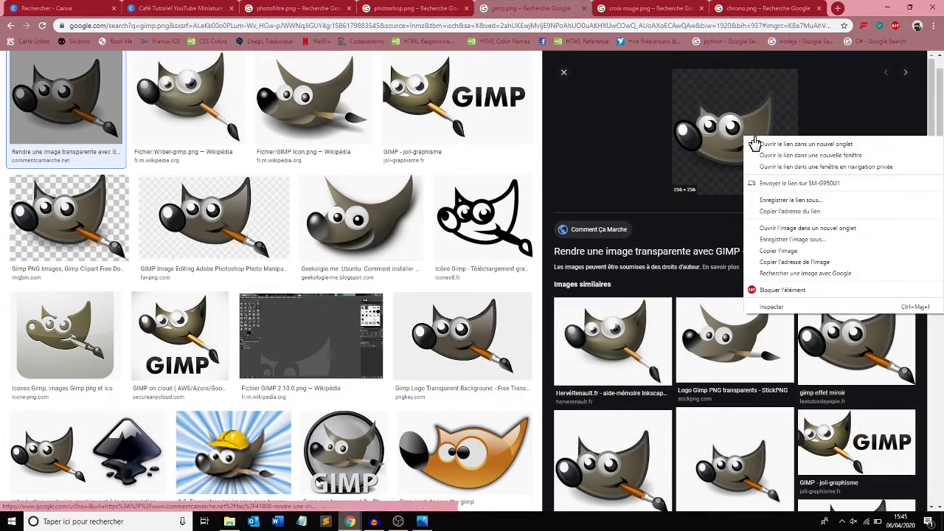
left_click(768, 251)
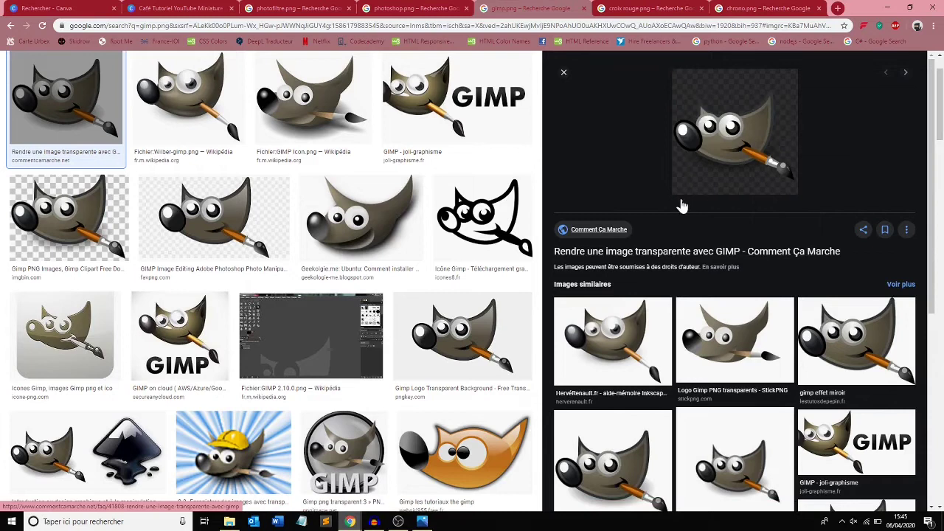
left_click(157, 7)
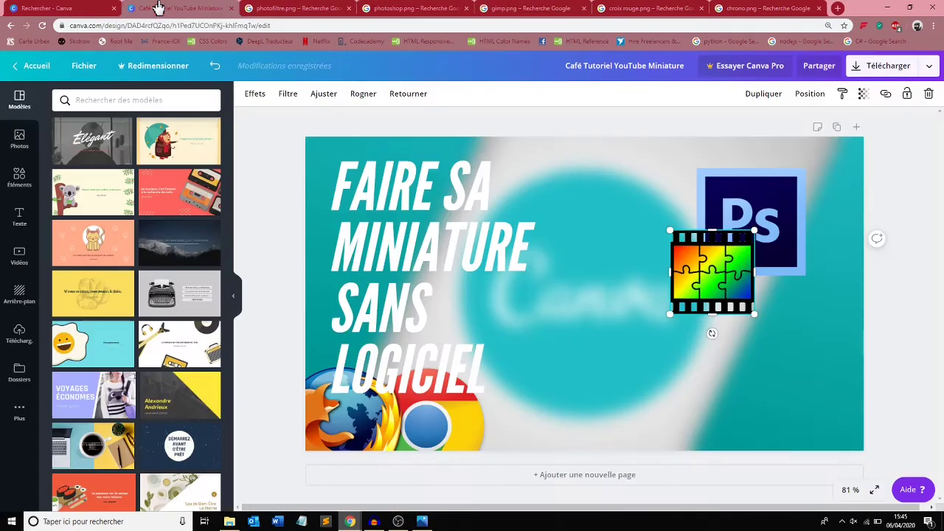
left_click(814, 357)
key("ctrl+v")
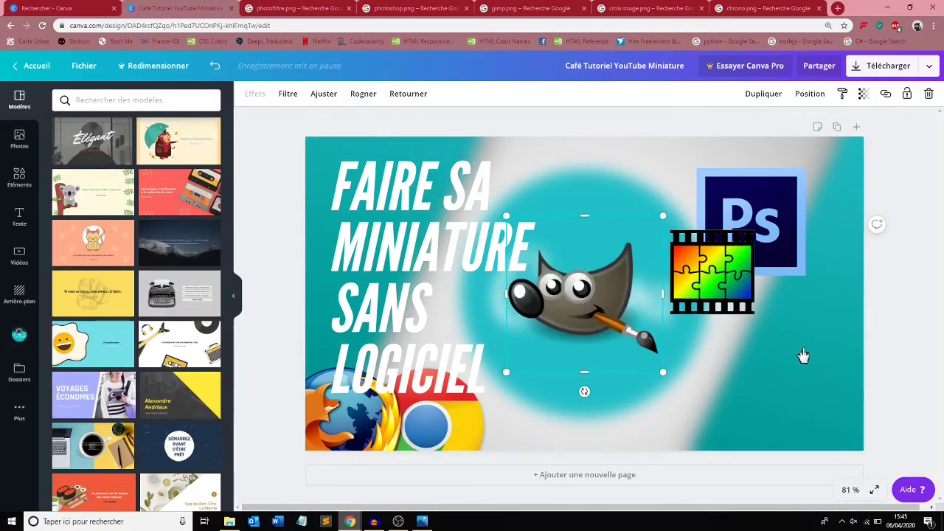
- Resize the GIMP logo slightly smaller and place it over the lower-right corner of the Photoshop logo, beside the PhotoFiltre logo
left_click_drag(626, 311, 829, 283)
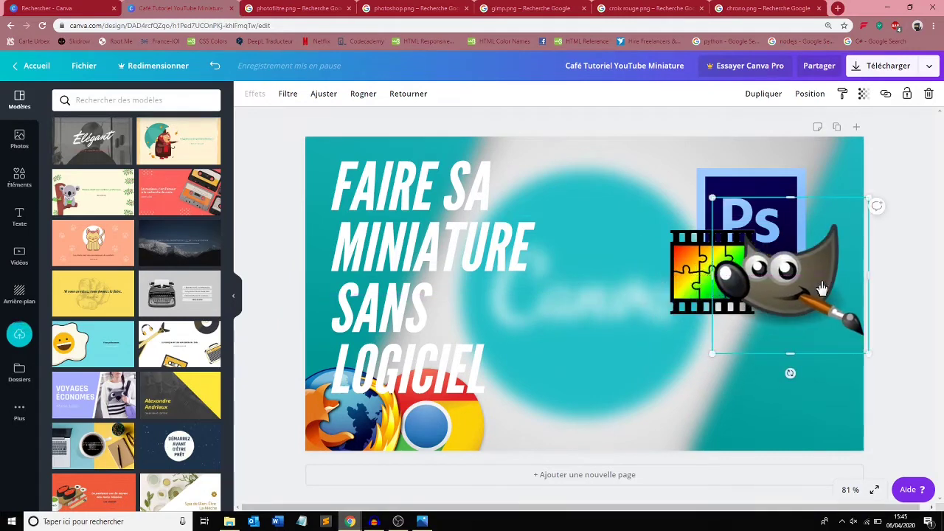
left_click_drag(712, 198, 753, 239)
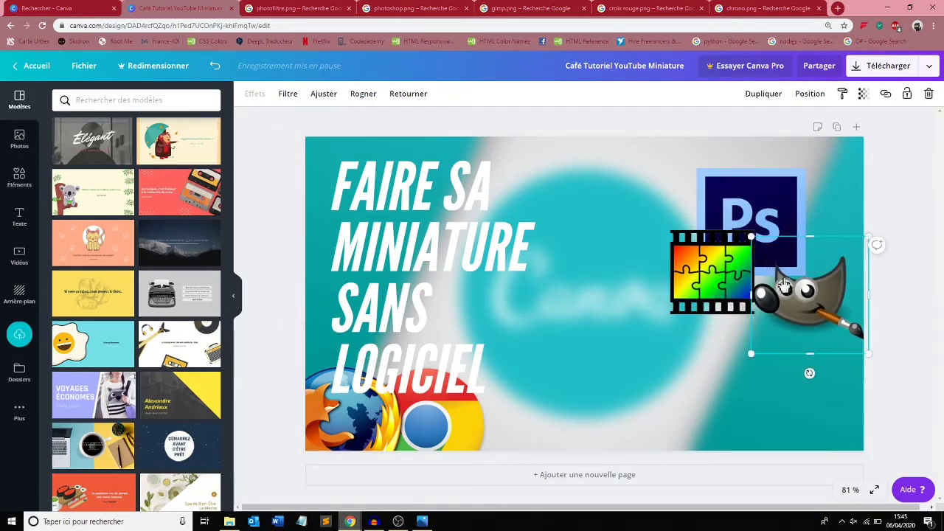
left_click_drag(794, 290, 779, 271)
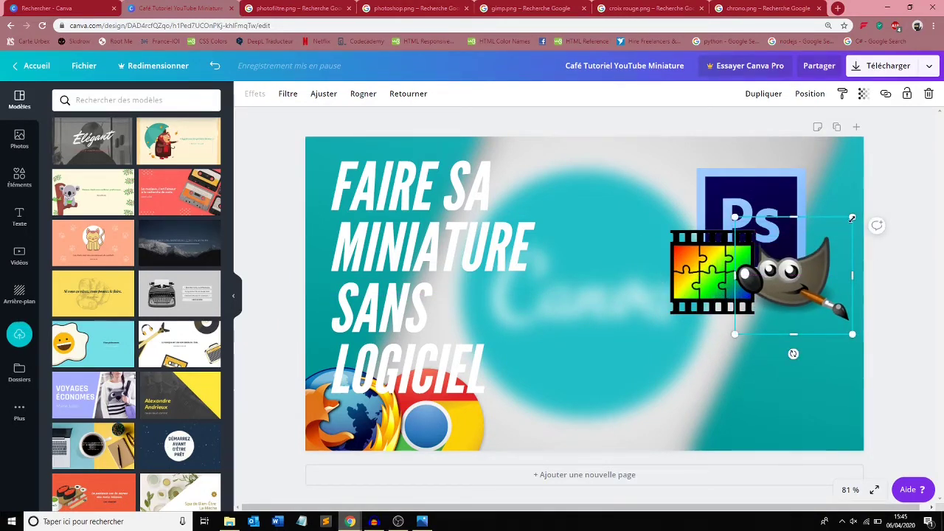
left_click_drag(852, 216, 871, 197)
left_click_drag(819, 270, 818, 284)
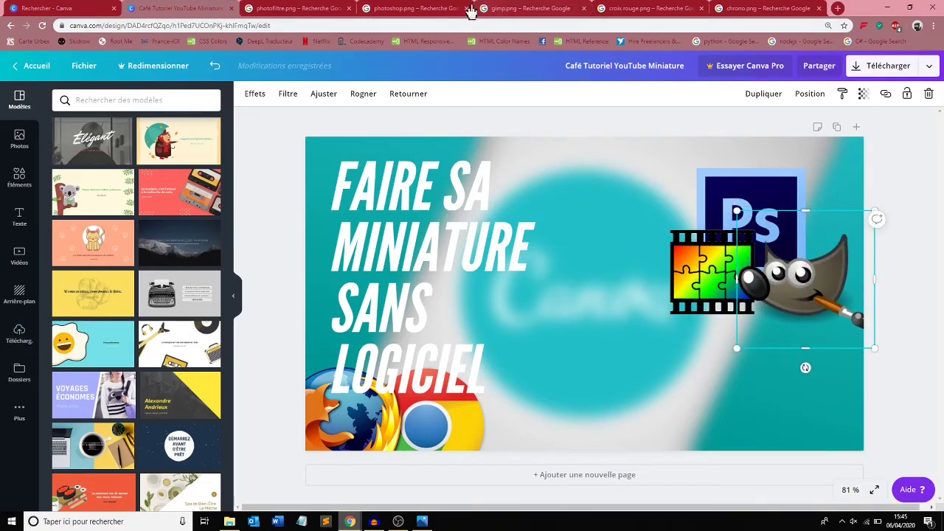
- Close the "photofiltre.png", "photoshop.png" and "gimp.png" image searches
left_click(344, 9)
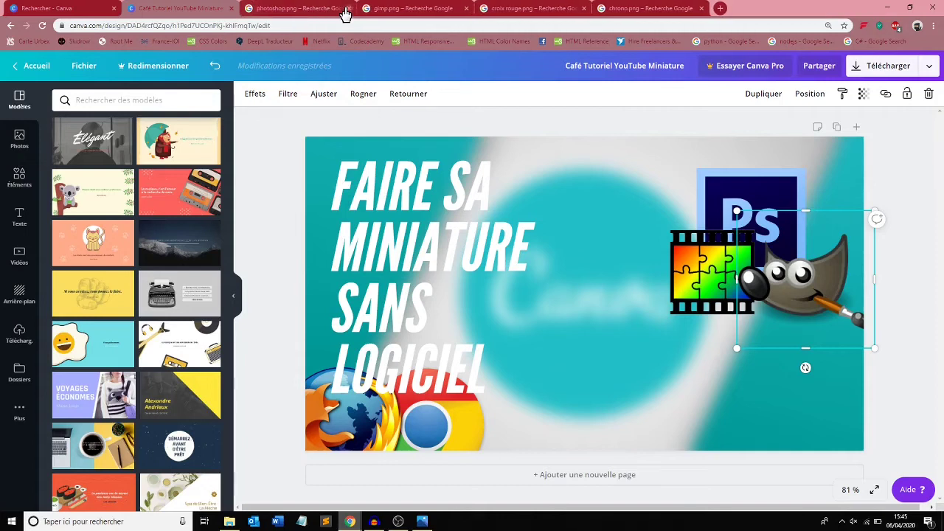
left_click(345, 9)
left_click(345, 9)
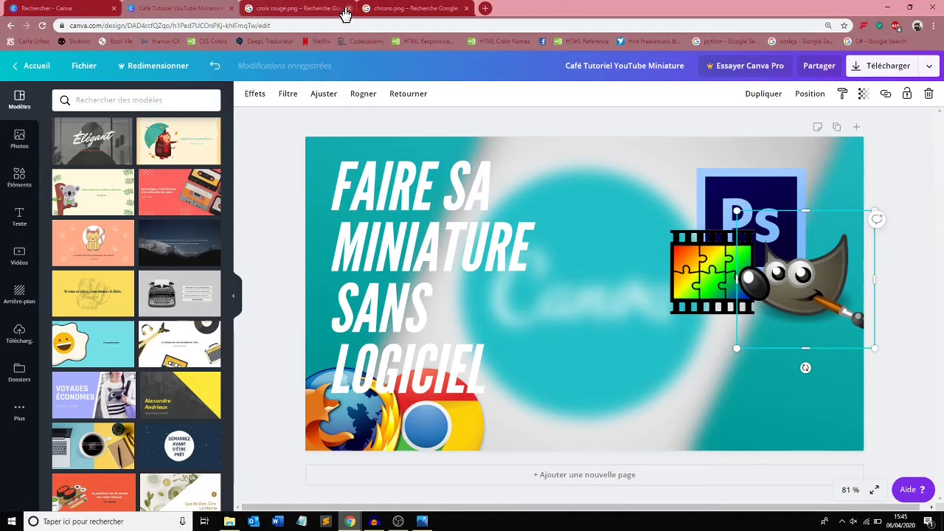
- Copy the red cross image previewed in the "croix rouge.png" search and paste it into the thumbnail
left_click(339, 11)
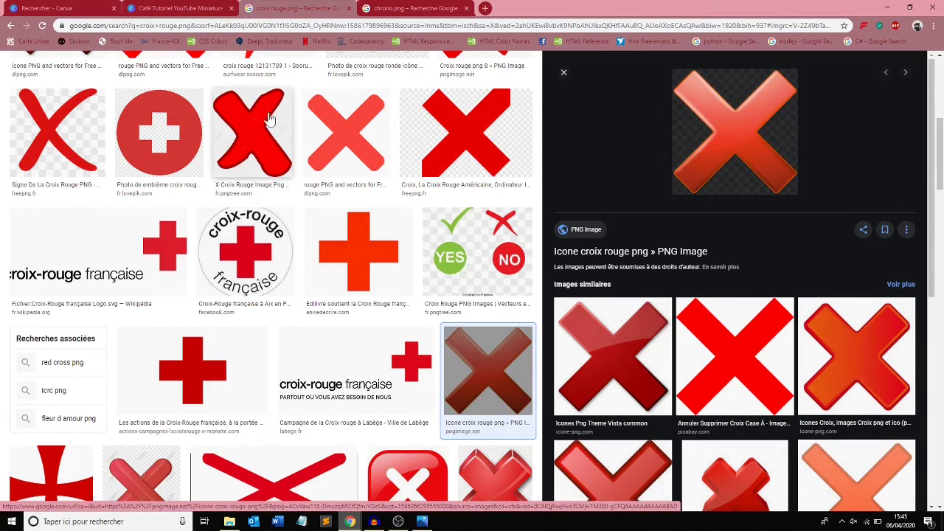
right_click(740, 130)
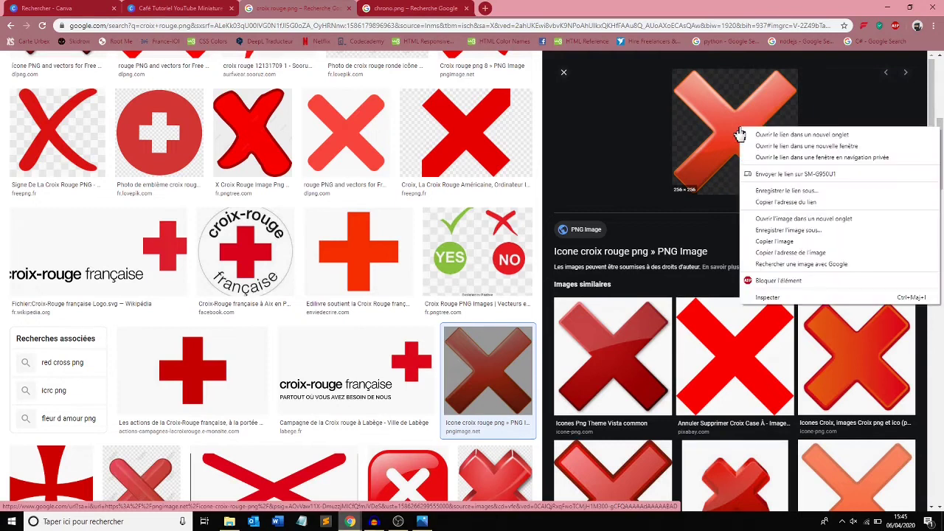
left_click(773, 242)
left_click(184, 8)
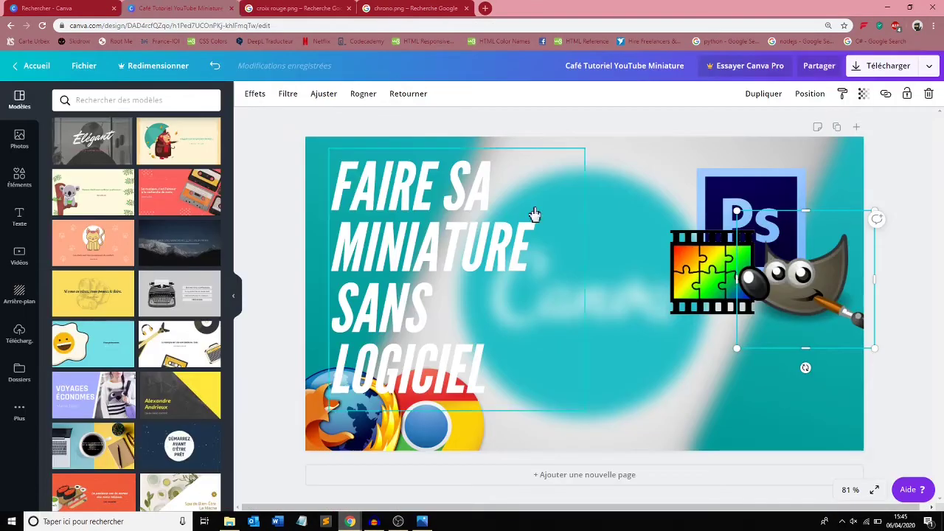
left_click(625, 366)
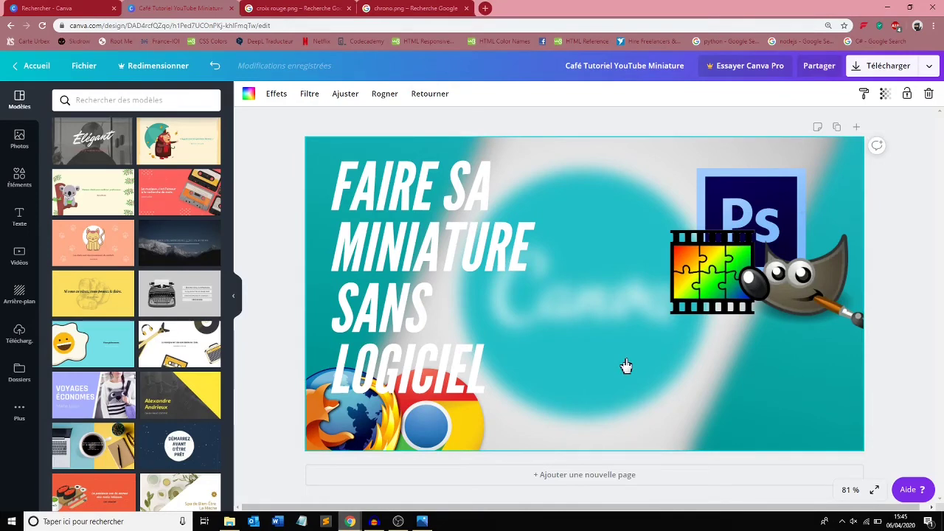
key("ctrl+v")
- Shrink the red cross and centre it over the Photoshop, PhotoFiltre and GIMP logos
left_click_drag(595, 312, 770, 257)
left_click_drag(838, 168, 778, 226)
left_click_drag(736, 271, 771, 251)
left_click(671, 392)
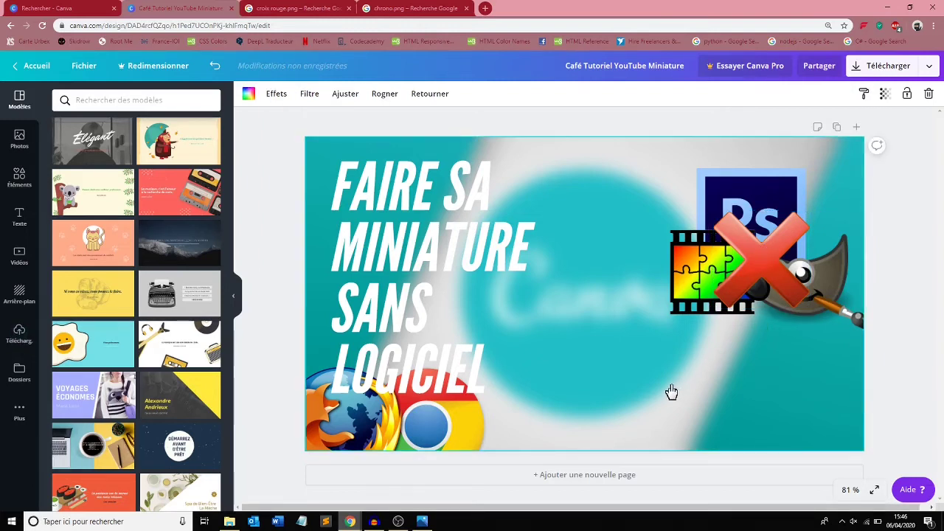
left_click(757, 268)
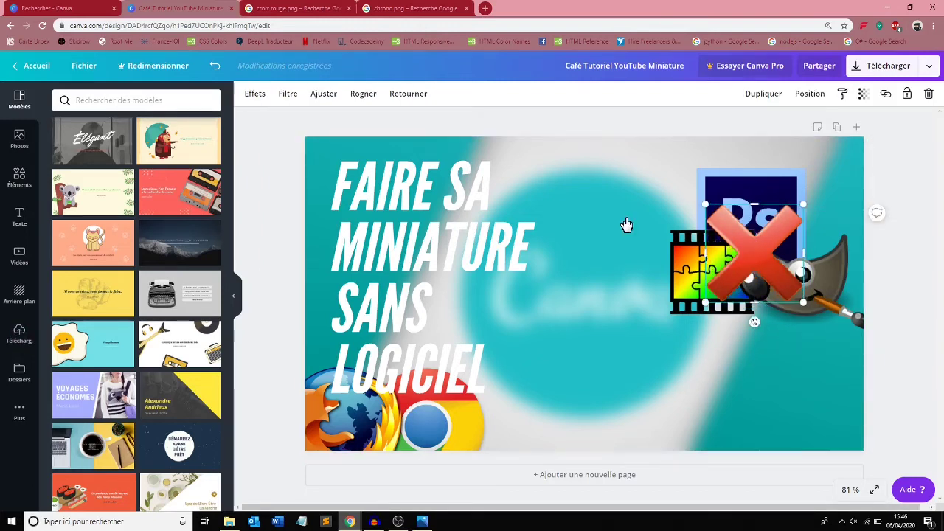
left_click(622, 251)
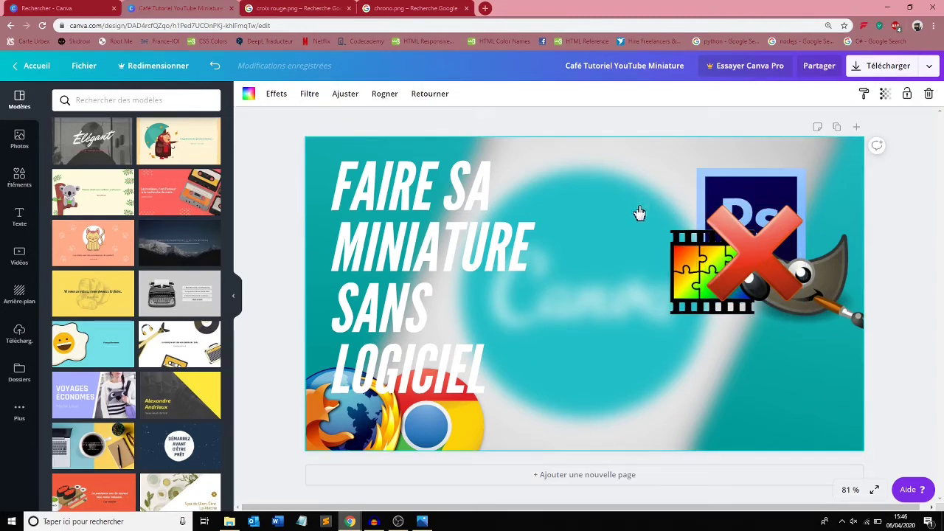
- Close the "croix rouge.png" search, copy the orange stopwatch from the "chrono.png" search and paste it into the thumbnail
left_click(348, 8)
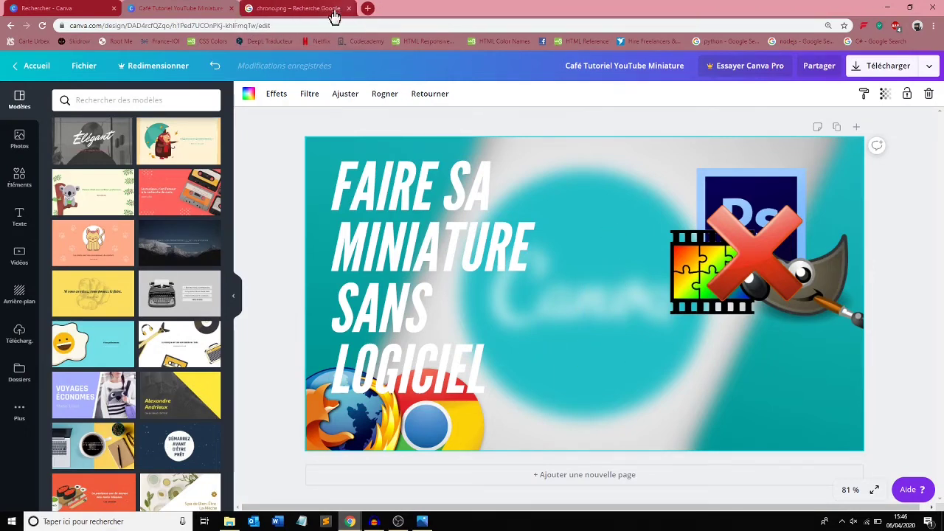
left_click(270, 12)
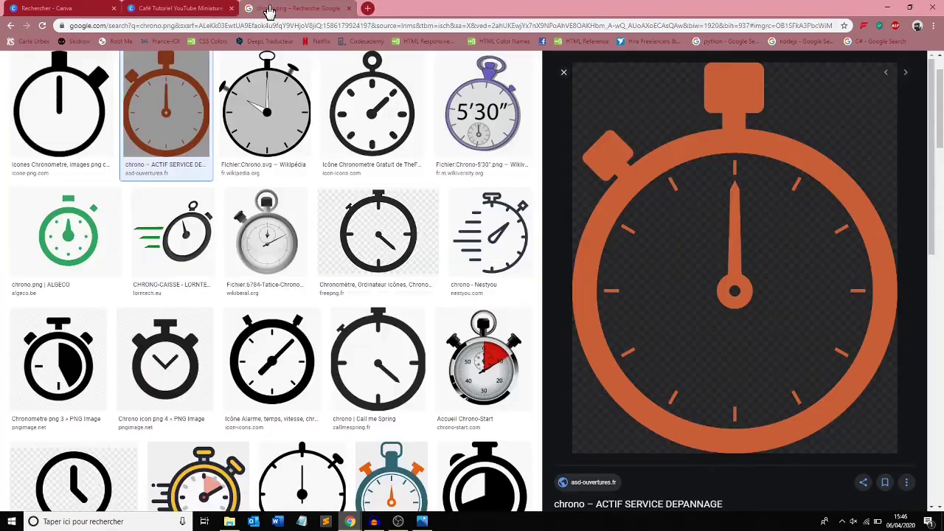
right_click(690, 164)
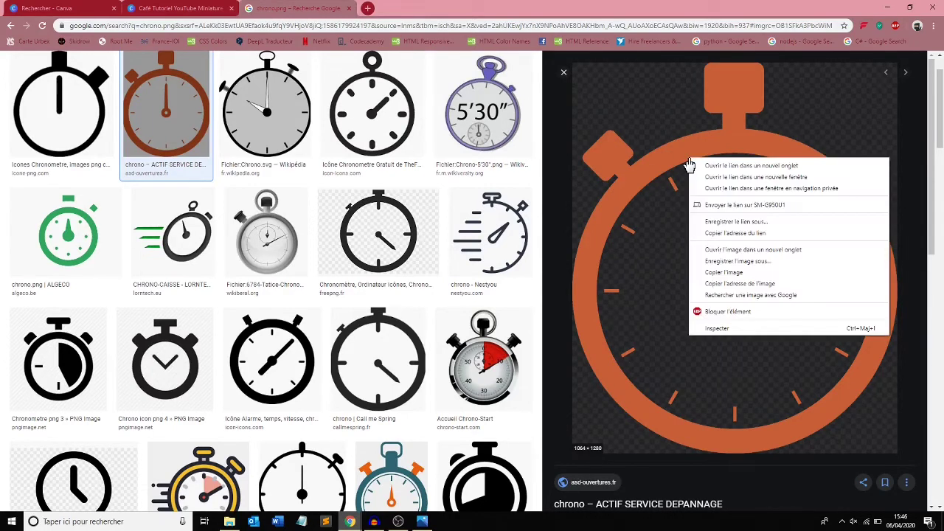
left_click(721, 273)
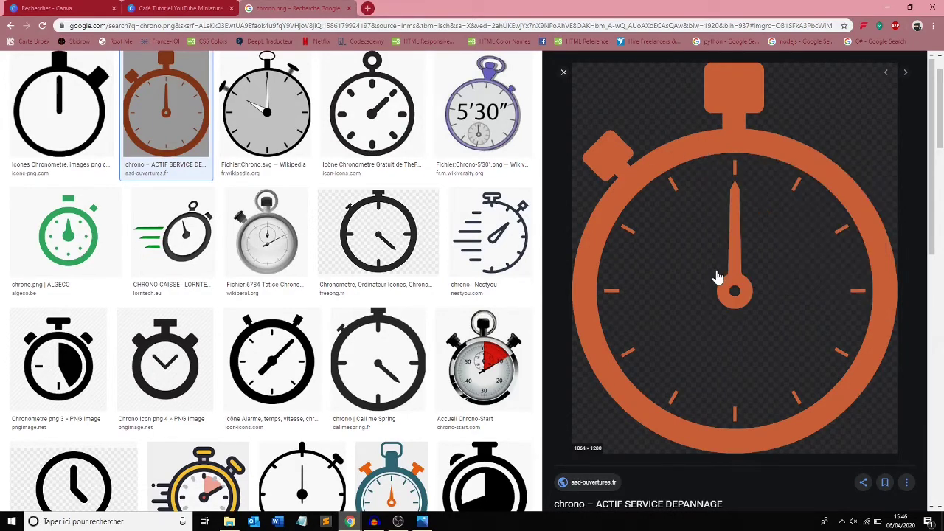
left_click(191, 8)
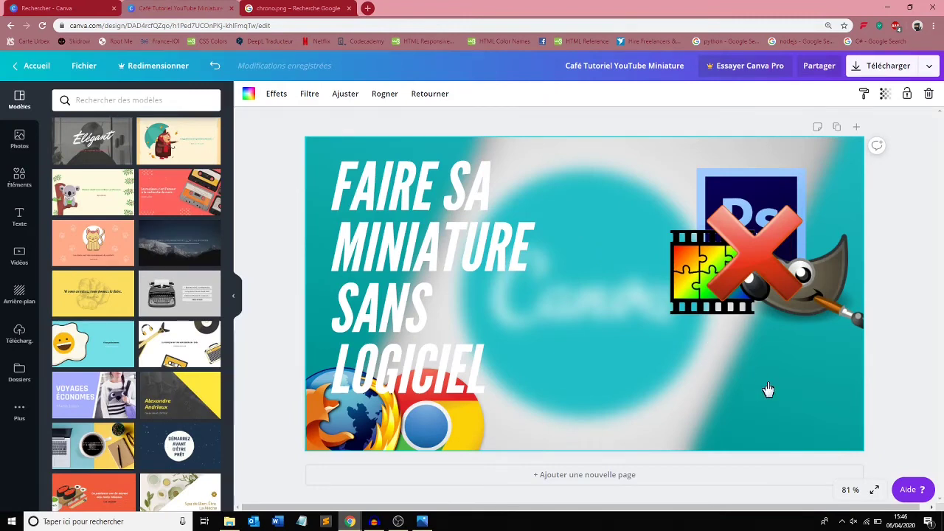
key("ctrl+v")
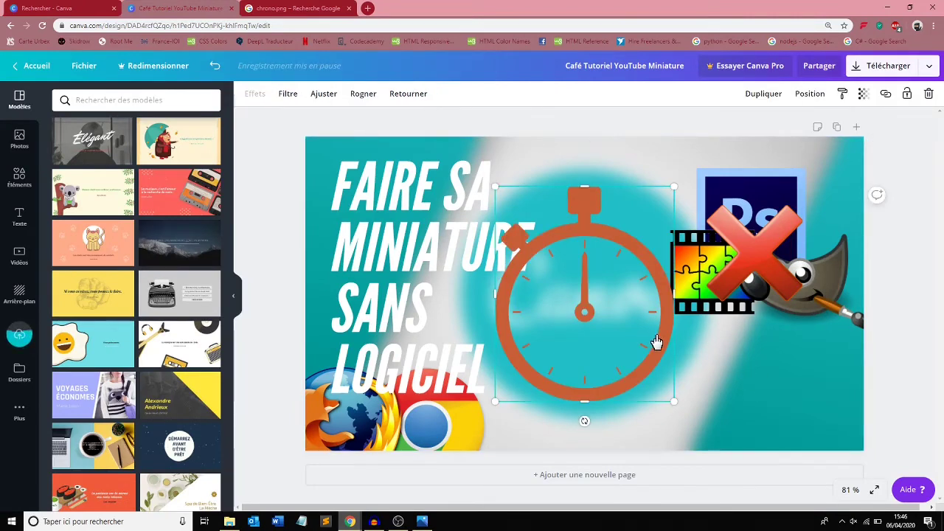
- Move the stopwatch partly off the thumbnail's lower-right corner and shift the crossed-out editor logos slightly left
left_click_drag(660, 344, 887, 475)
left_click_drag(756, 255, 722, 259)
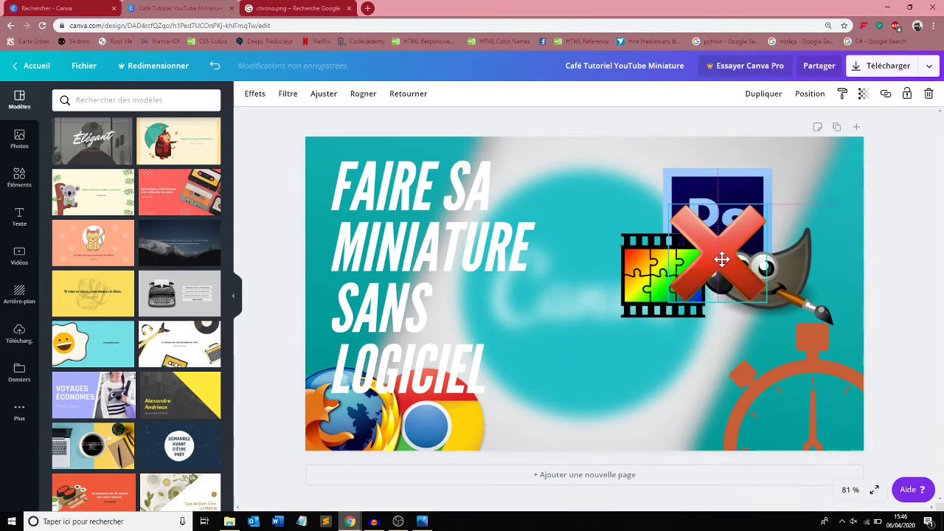
left_click(640, 386)
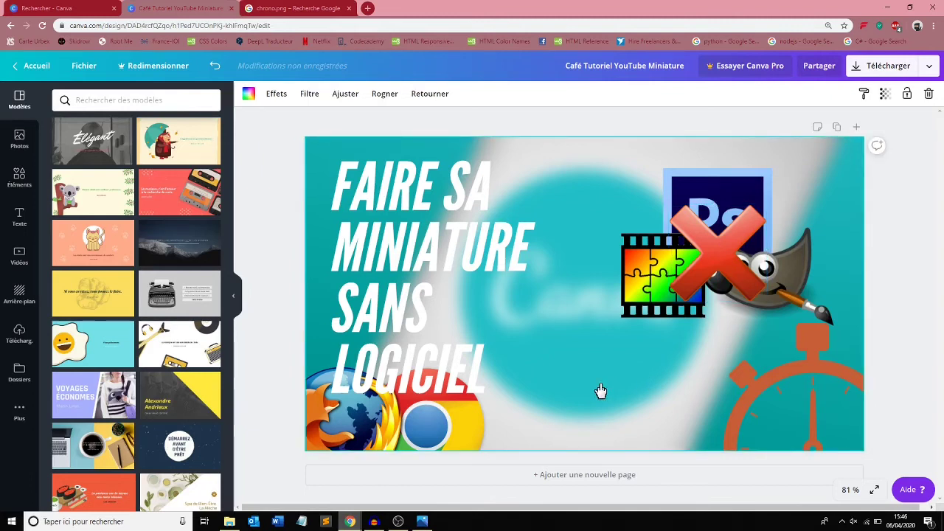
- Change the title's font to Baron at size 99
double_click(497, 381)
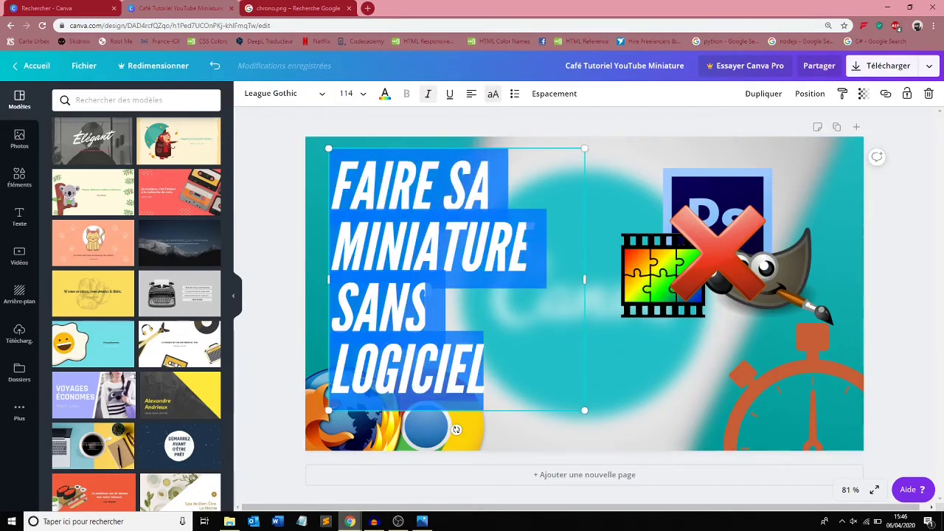
left_click(264, 104)
left_click(264, 104)
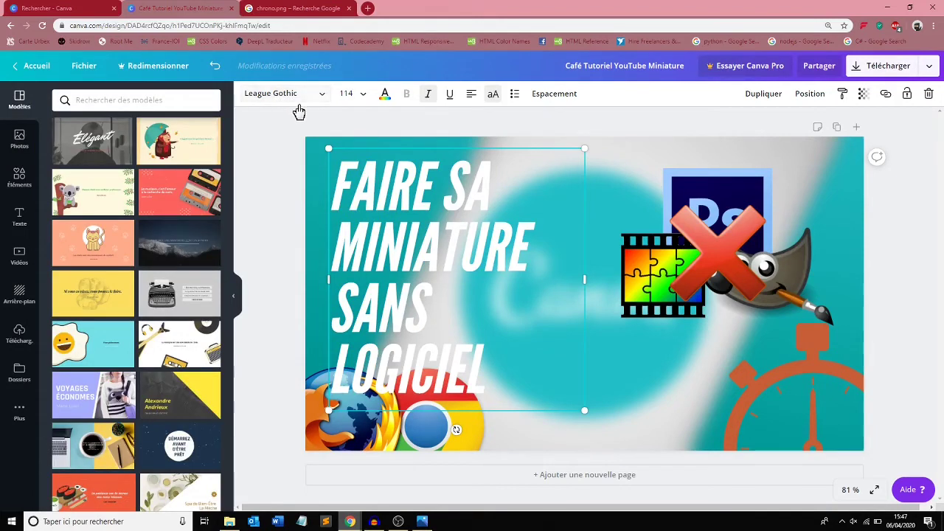
left_click(689, 326)
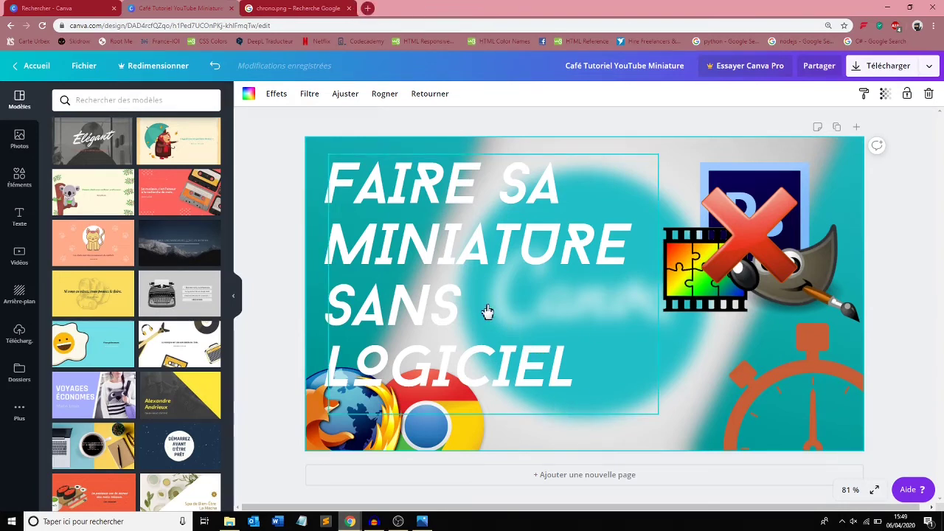
- Select the whole title text and set its colour to black
left_click(574, 358)
left_click_drag(574, 358, 329, 177)
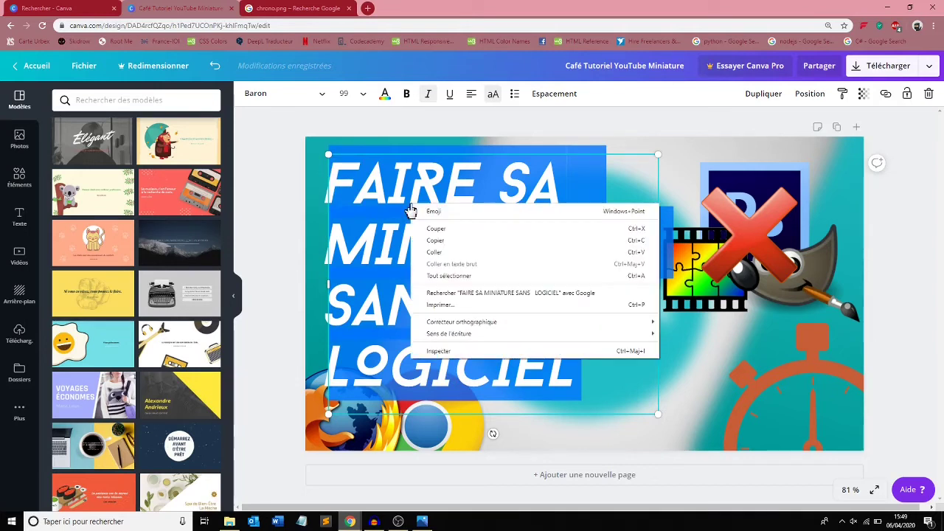
left_click(348, 189)
left_click_drag(354, 190, 581, 382)
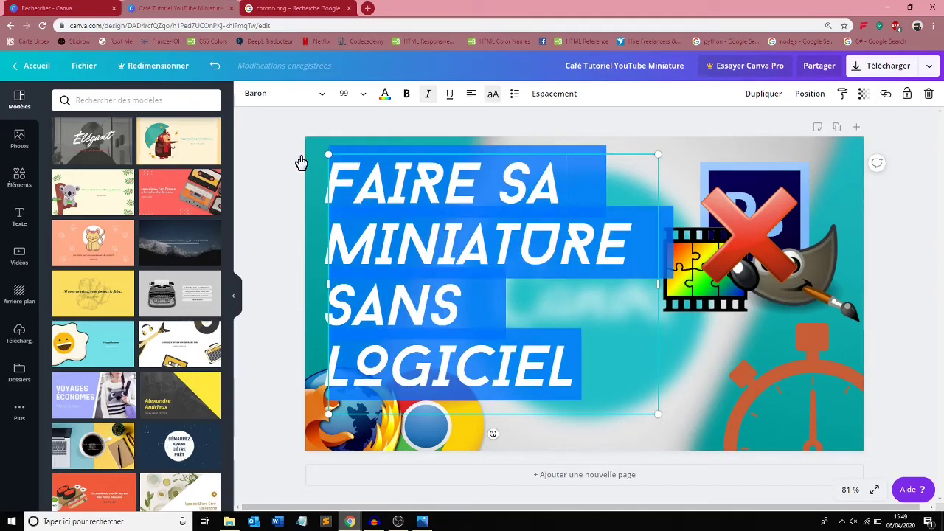
left_click(384, 95)
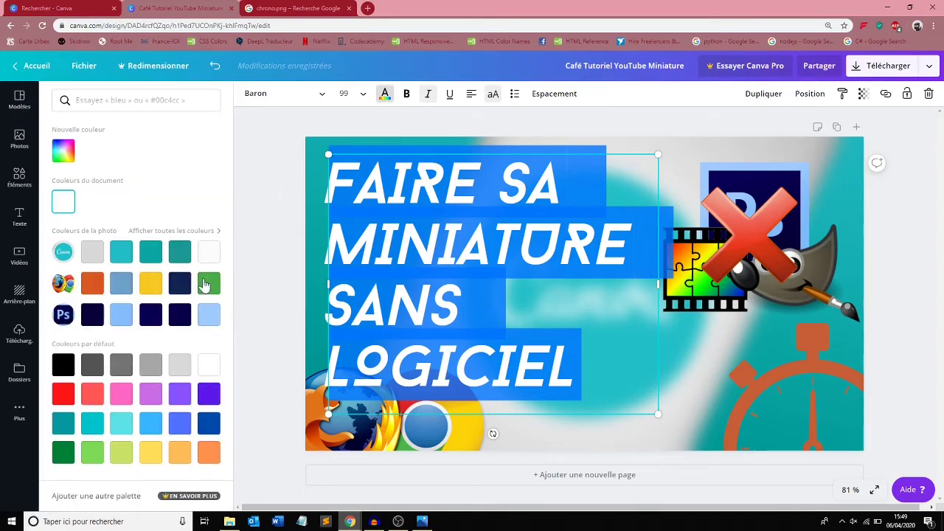
left_click(62, 368)
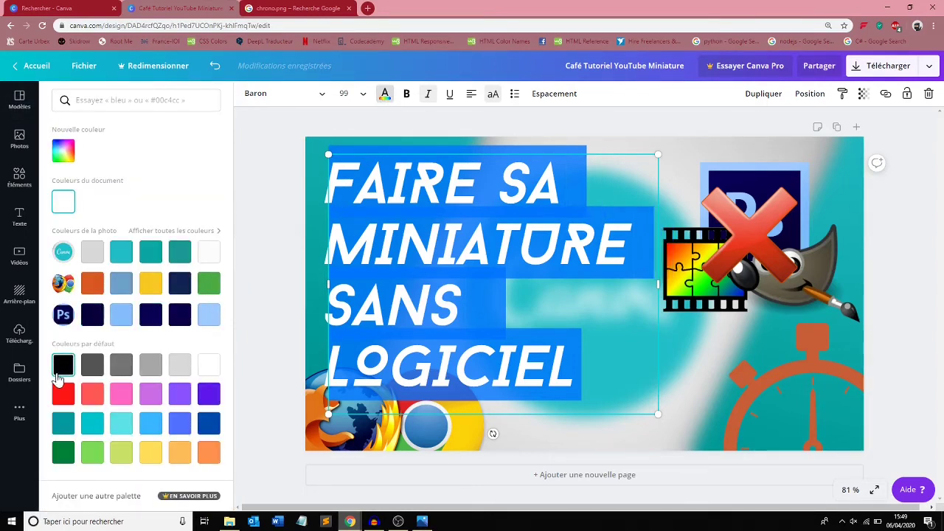
left_click(686, 381)
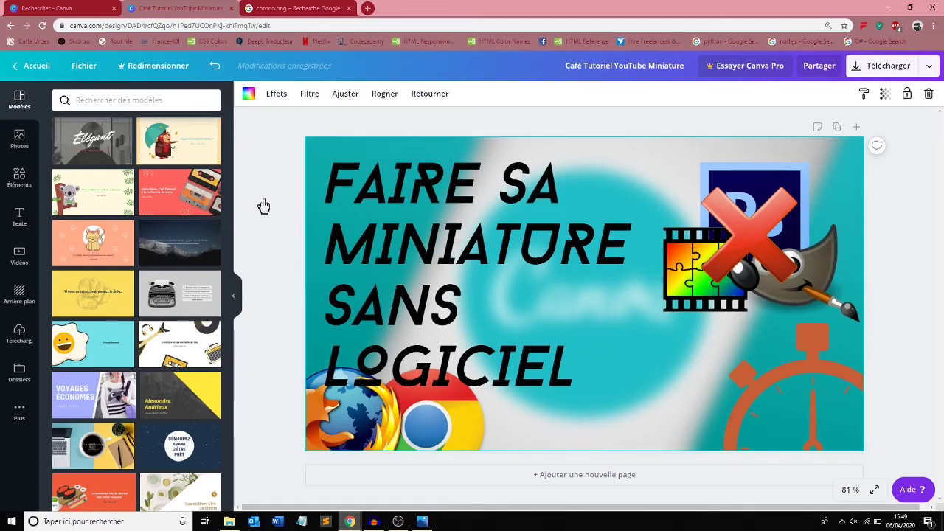
- Search the photo library for "informatique", then collapse the side panel to view the whole thumbnail
left_click(19, 140)
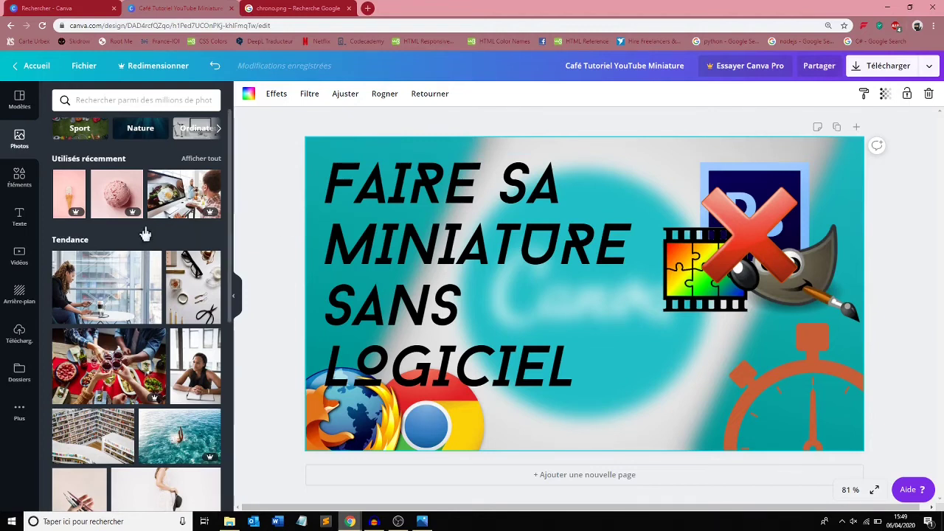
left_click(140, 100)
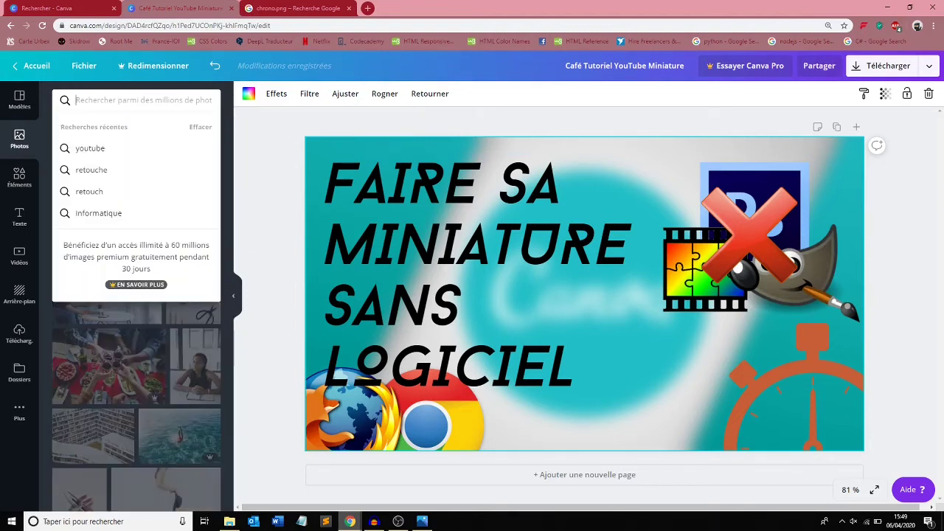
type("informatique")
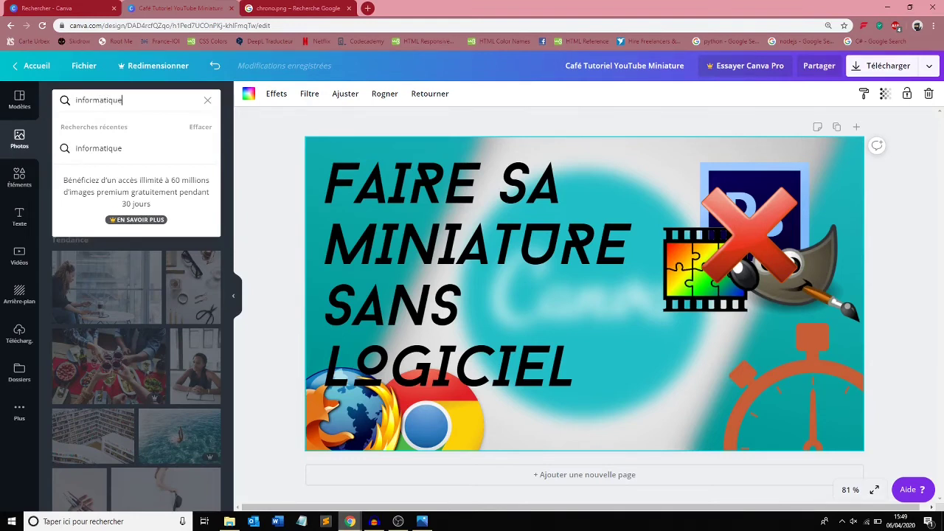
key("Return")
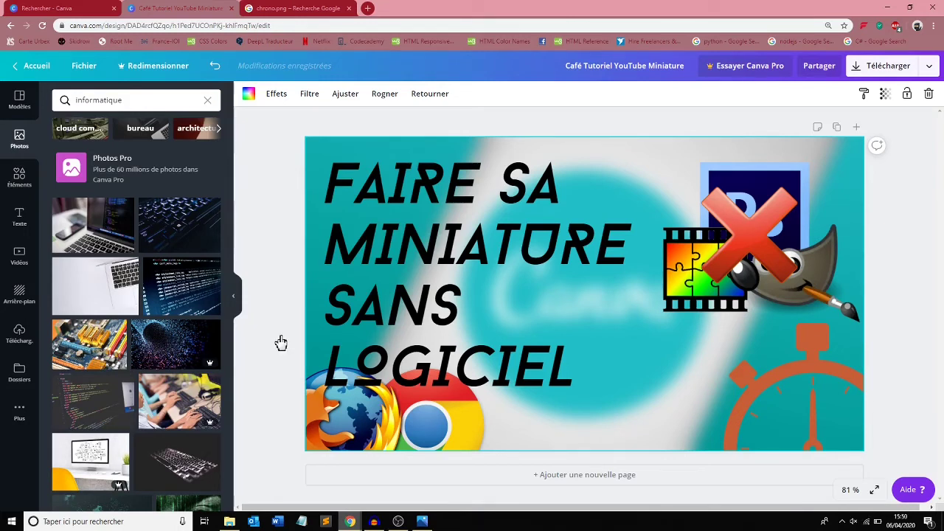
left_click(233, 298)
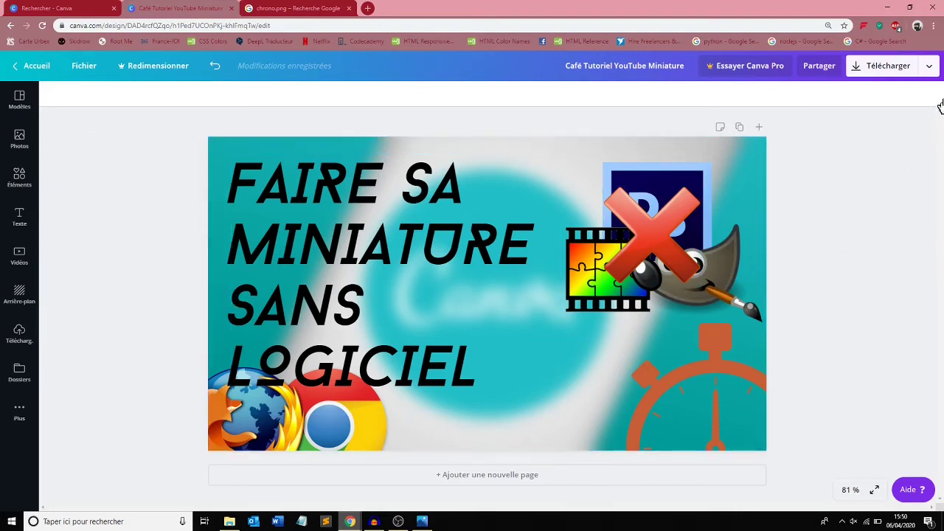
- Download the thumbnail as a JPG file, then show the desktop
left_click(894, 71)
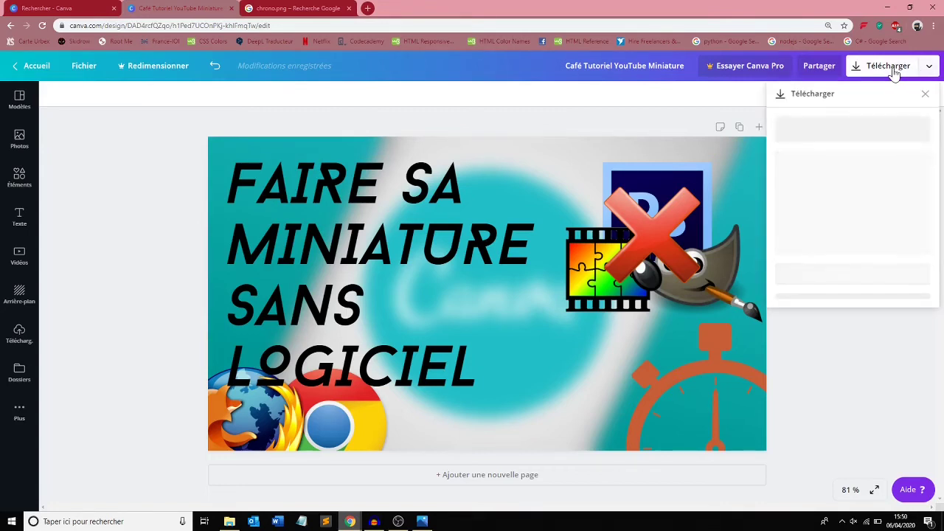
left_click(860, 141)
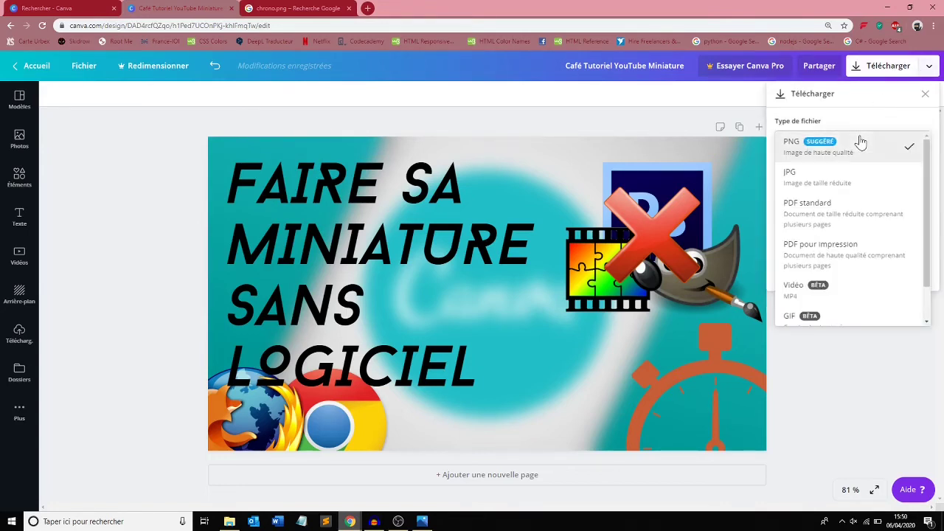
left_click(860, 180)
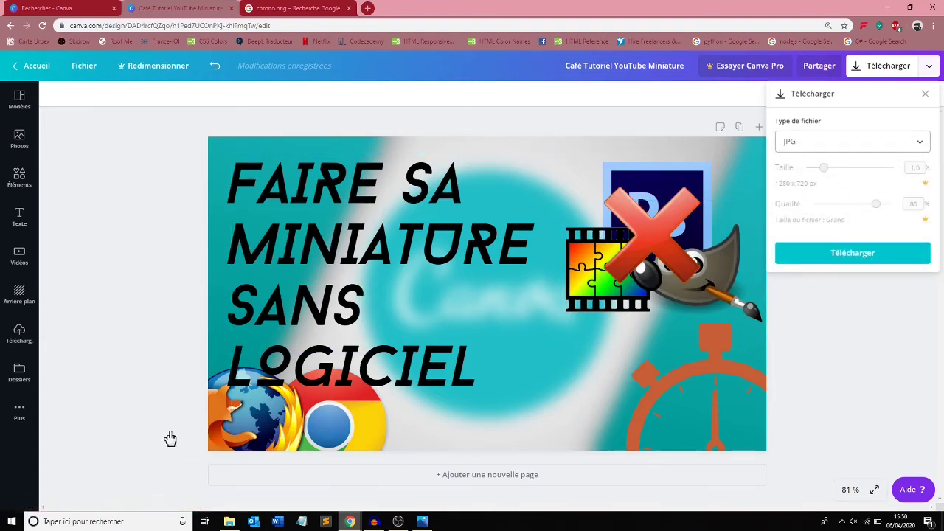
left_click(852, 255)
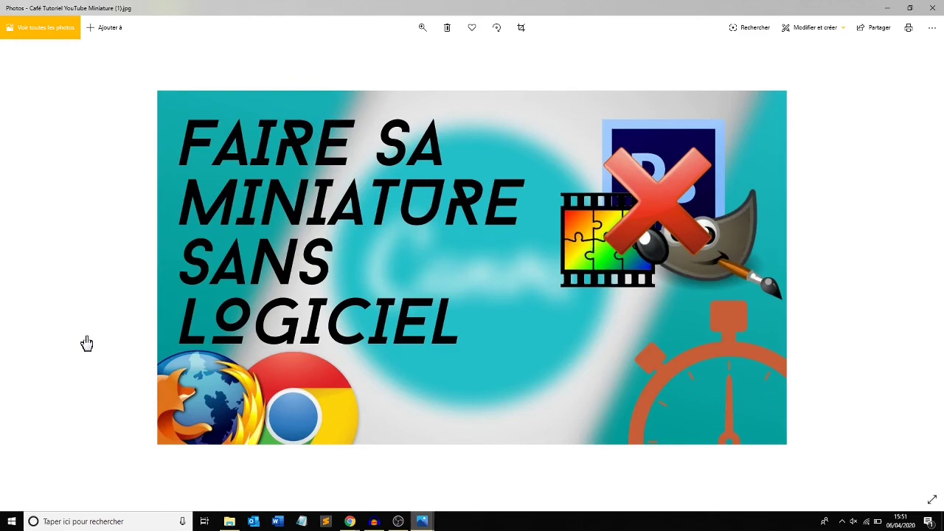
key("super+d")
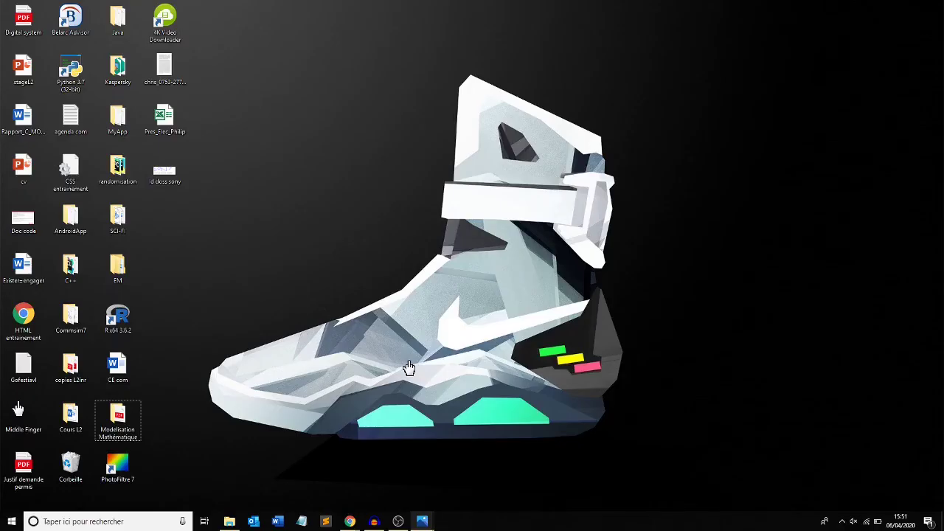